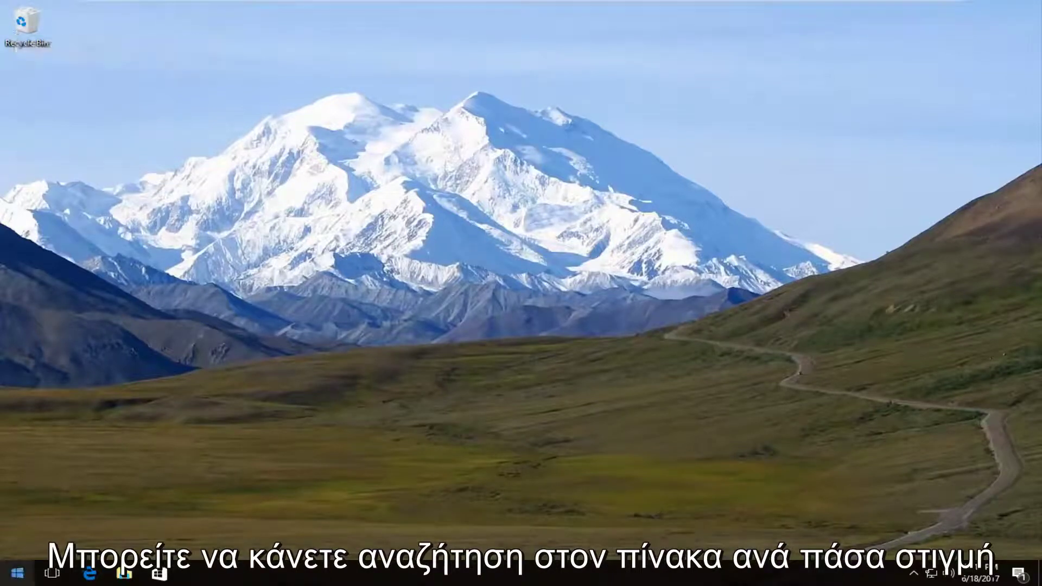
Open the empty Recycle Bin, check its context menu, then close it
click(19, 23)
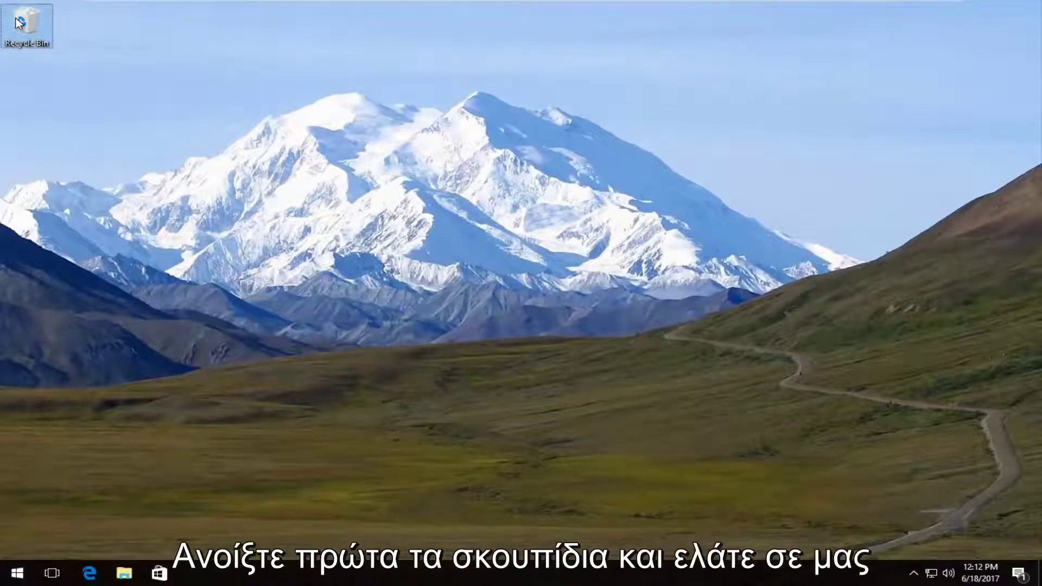
double_click(19, 23)
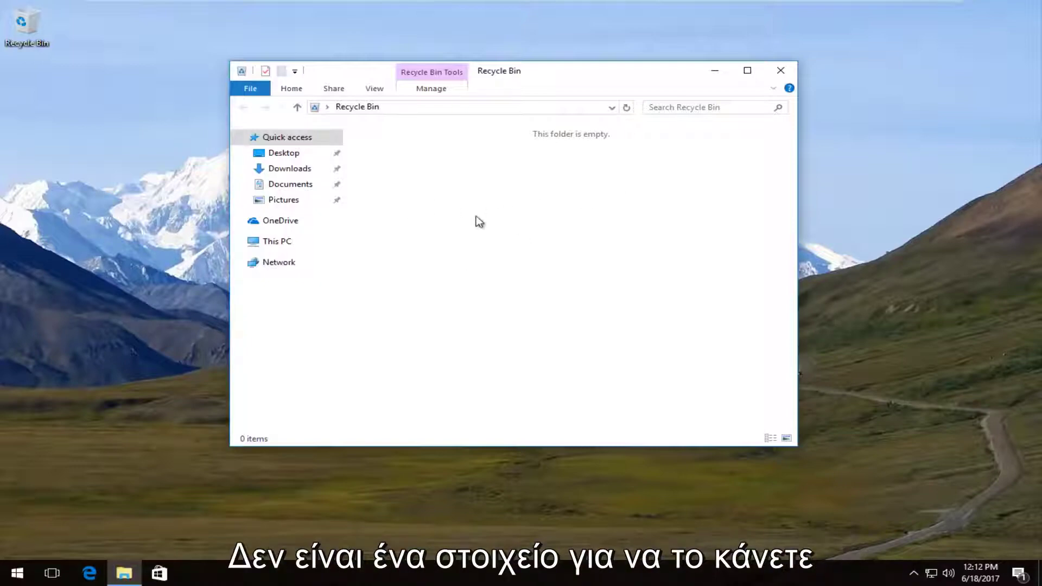
right_click(477, 194)
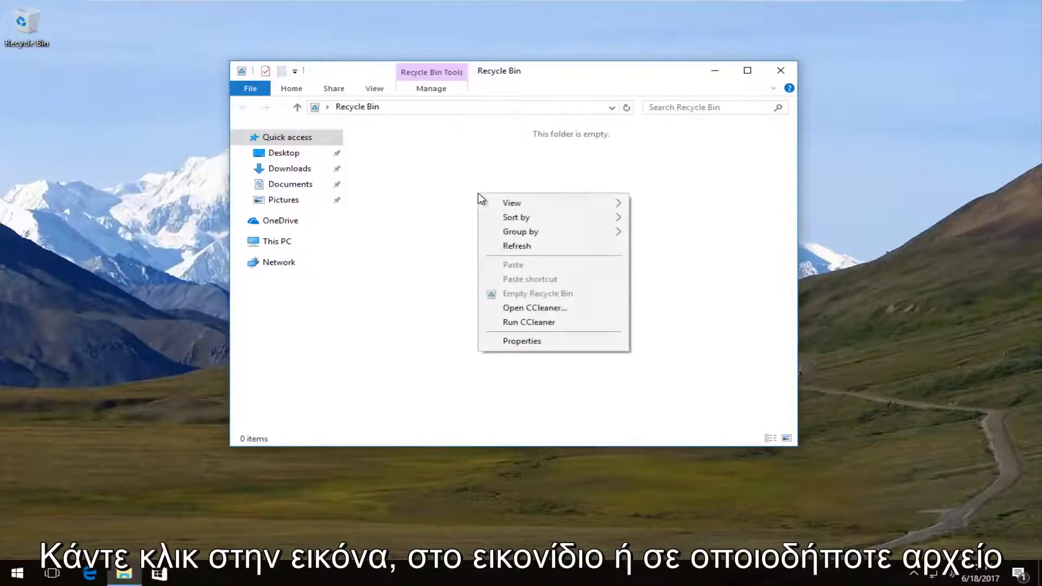
right_click(462, 220)
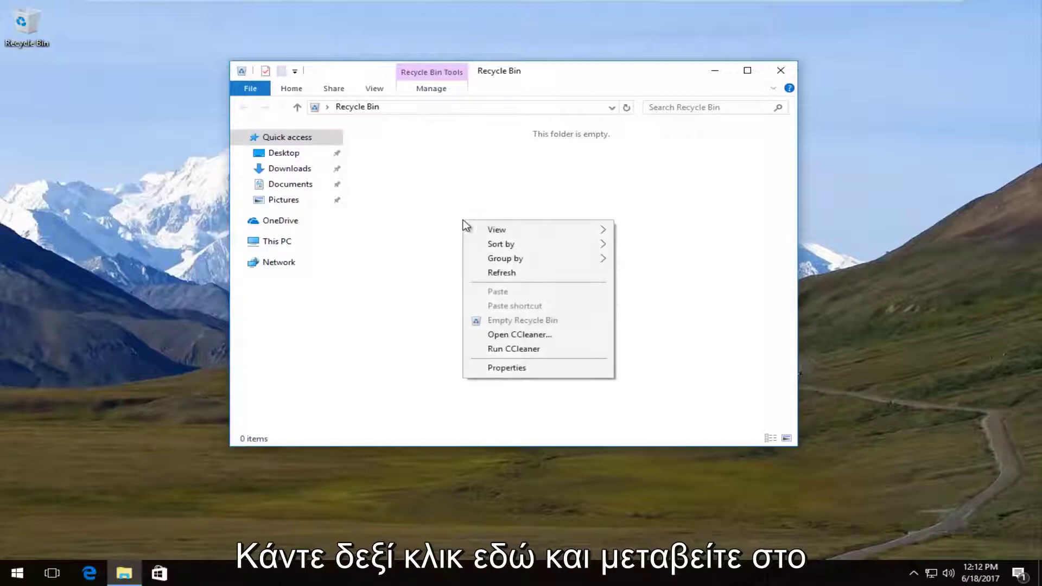
key(Escape)
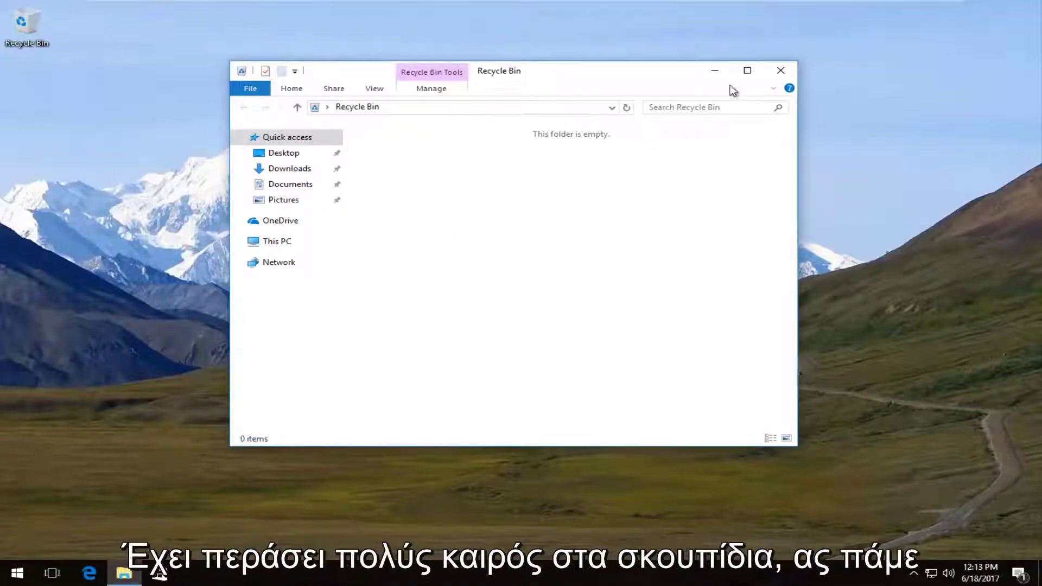
click(778, 71)
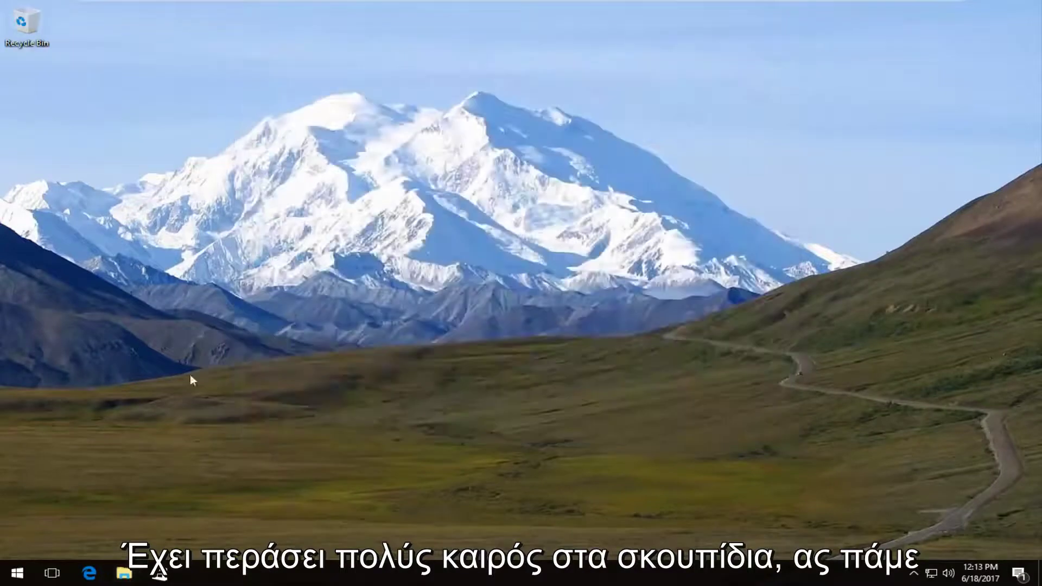
In Edge, search Google for recuva and open Piriform's Recuva page from the first result
click(89, 573)
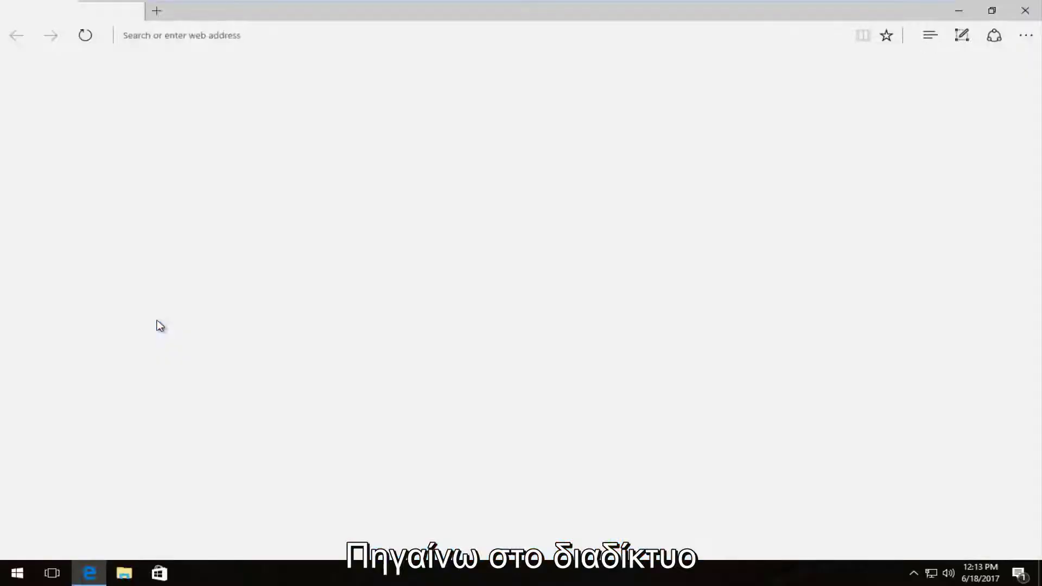
text(google.com)
key(Return)
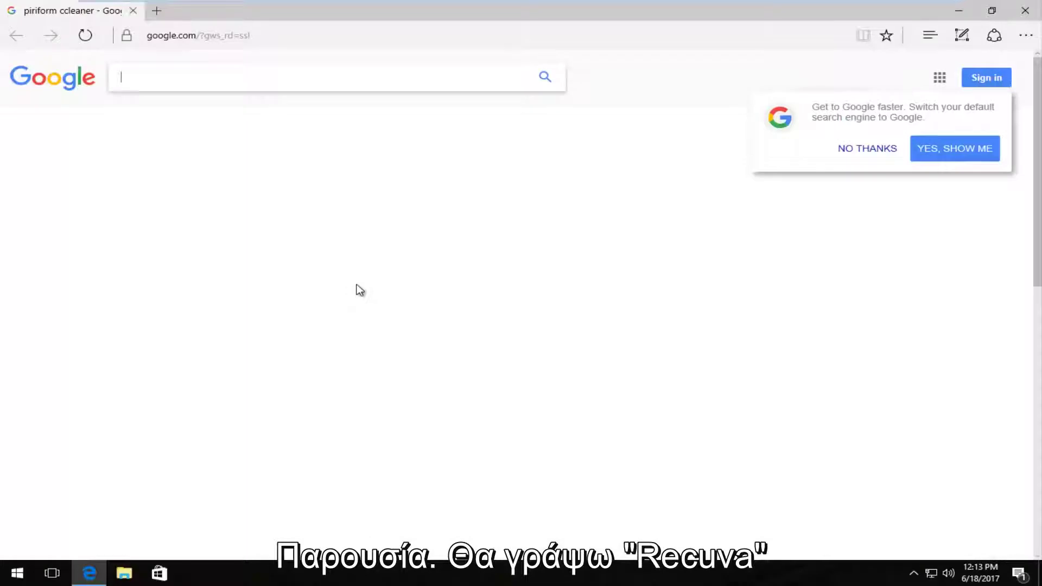
text(recuva)
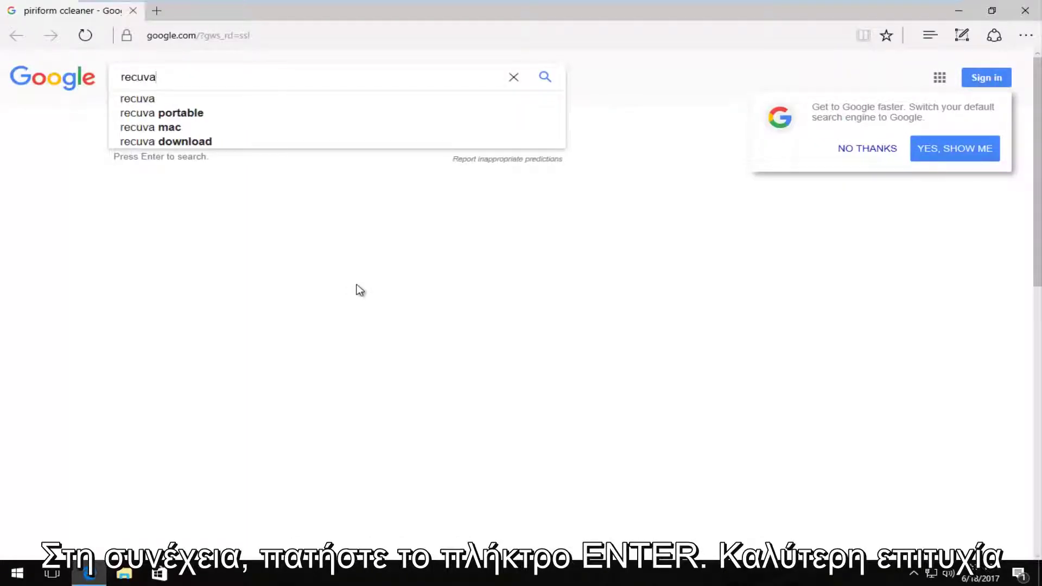
key(Return)
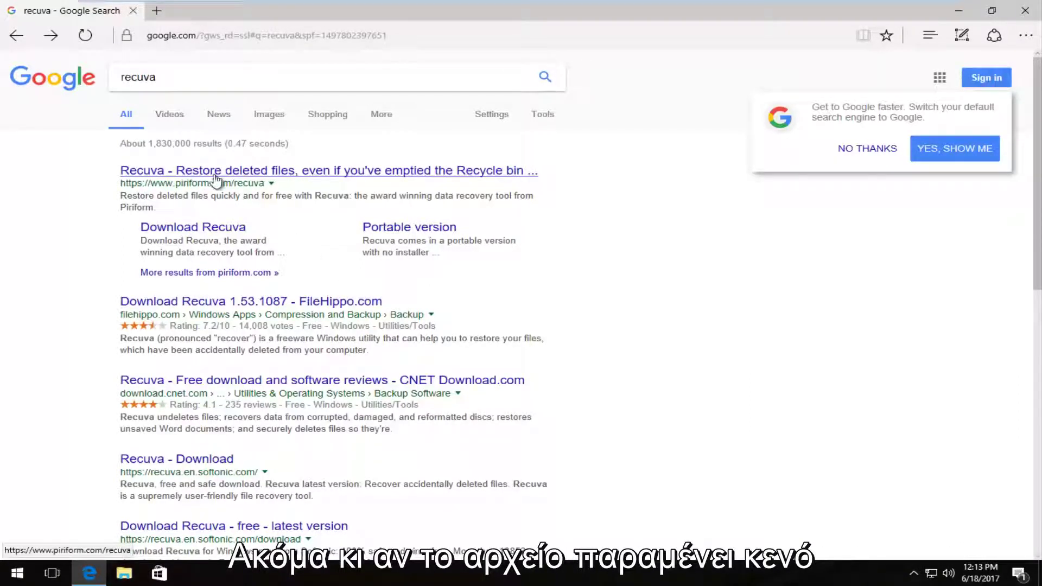
double_click(186, 184)
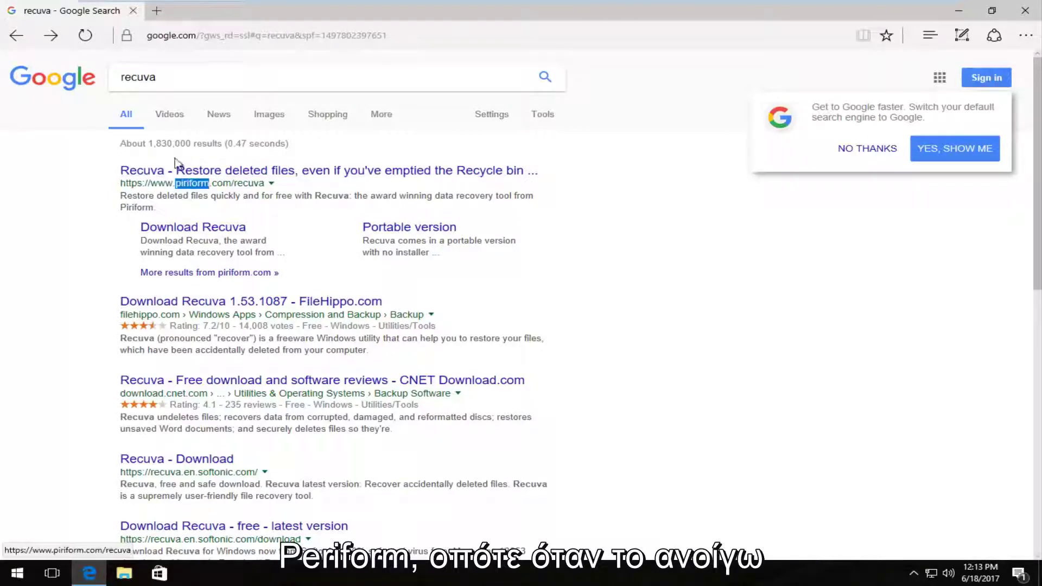
click(165, 174)
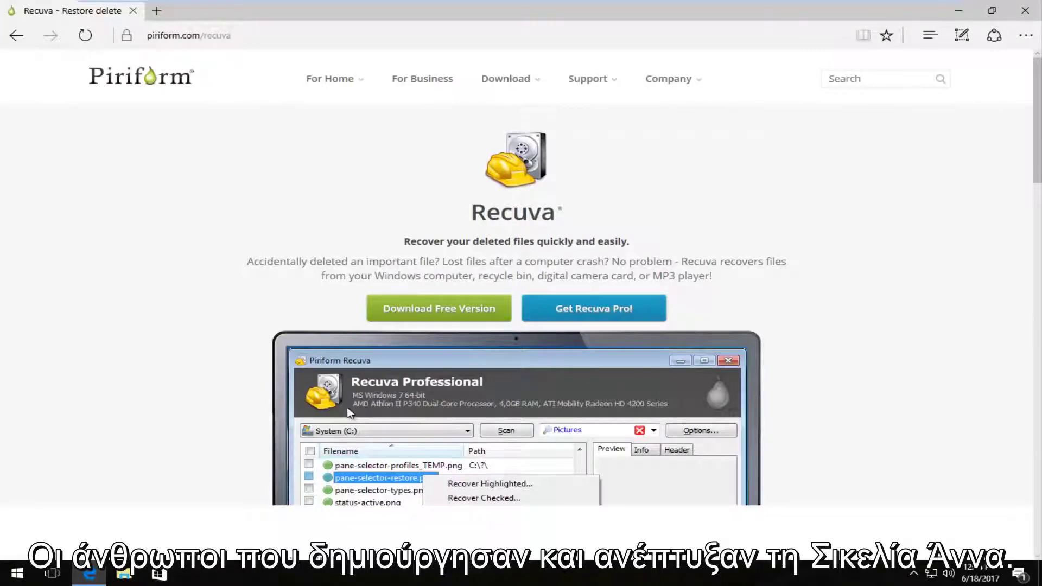
Download the free Recuva installer rcsetup153.exe from Piriform.com and save it
scroll(349, 380, down, 1)
scroll(347, 350, up, 1)
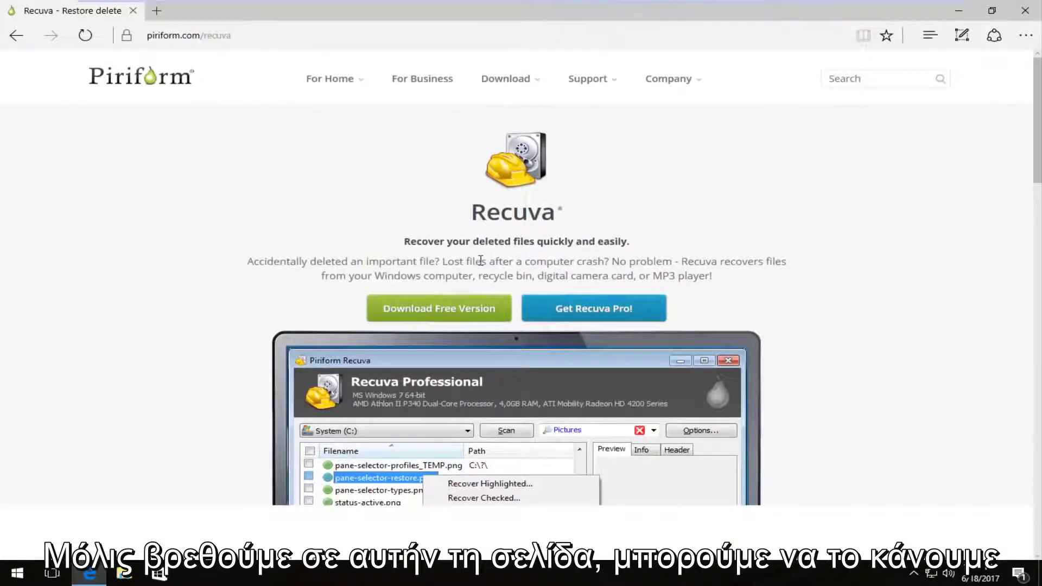
click(457, 310)
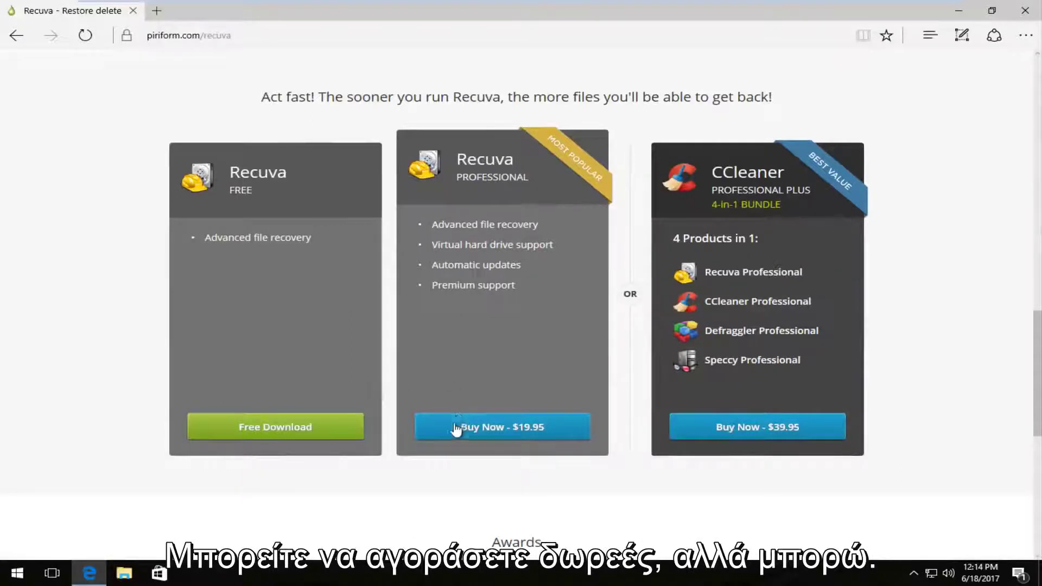
click(259, 429)
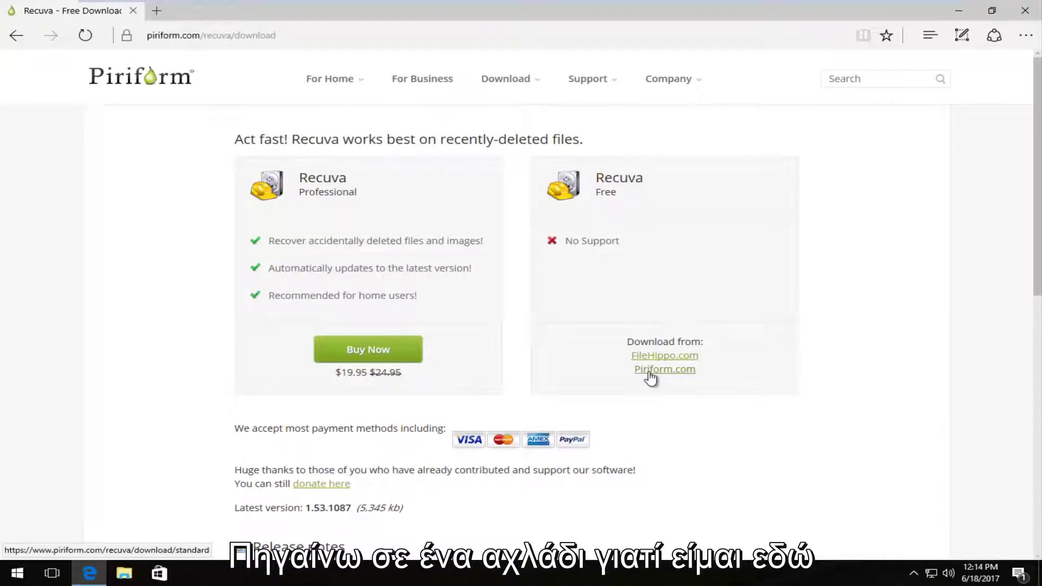
click(650, 374)
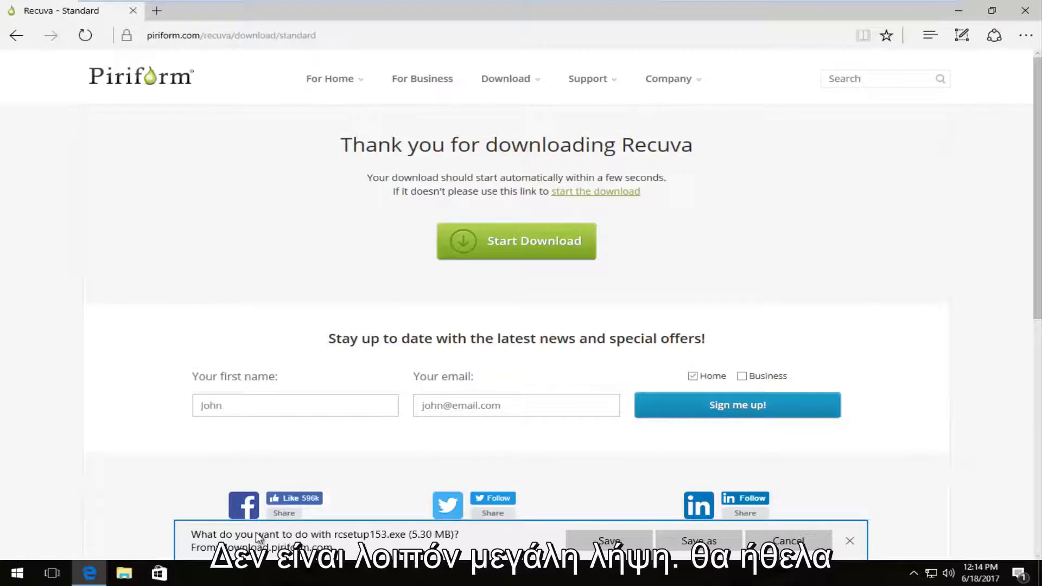
click(580, 542)
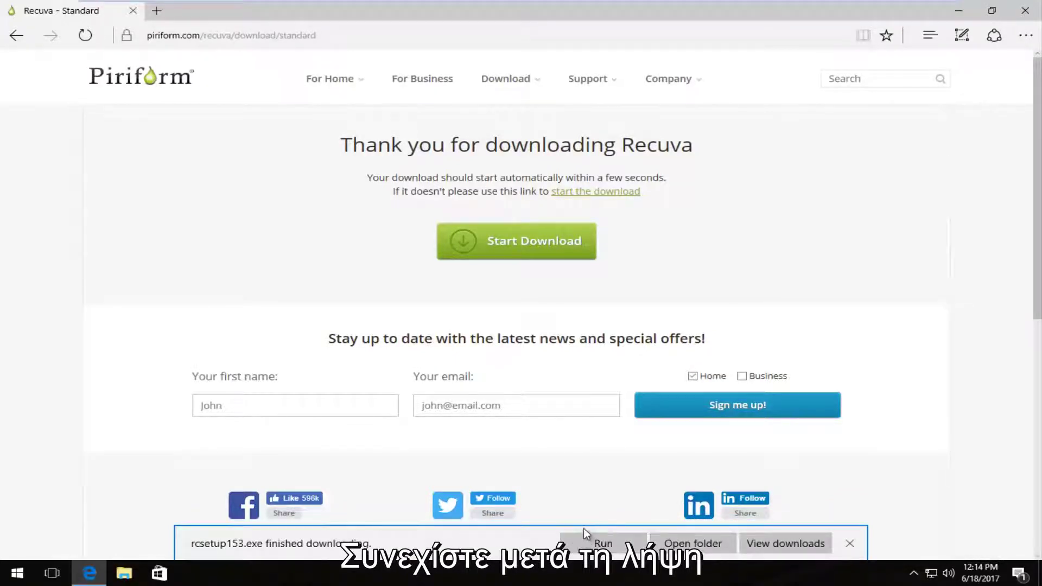
Run rcsetup153.exe, install Recuva v1.53 with default options, and launch it without release notes
click(583, 540)
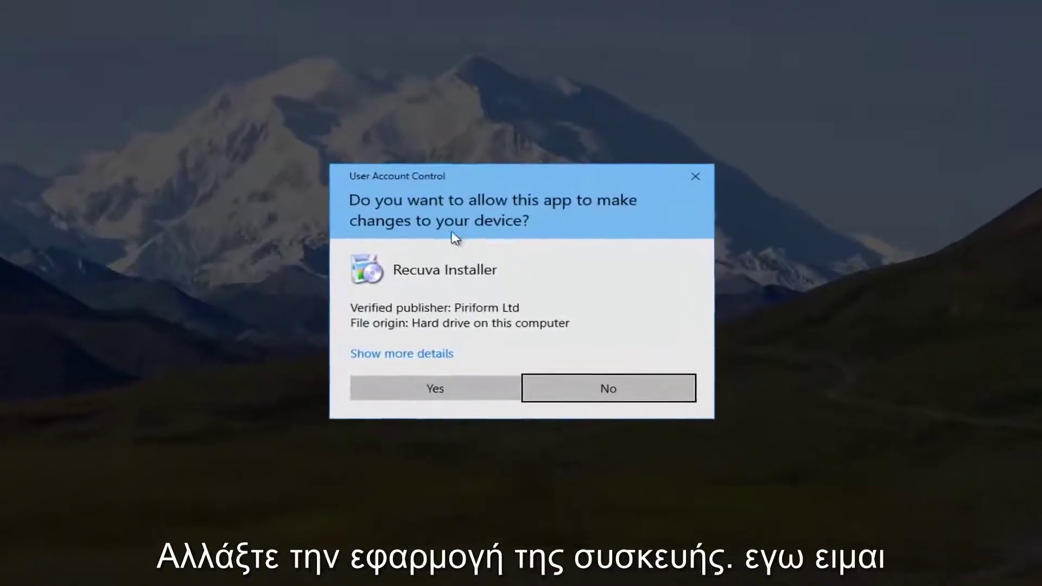
click(429, 390)
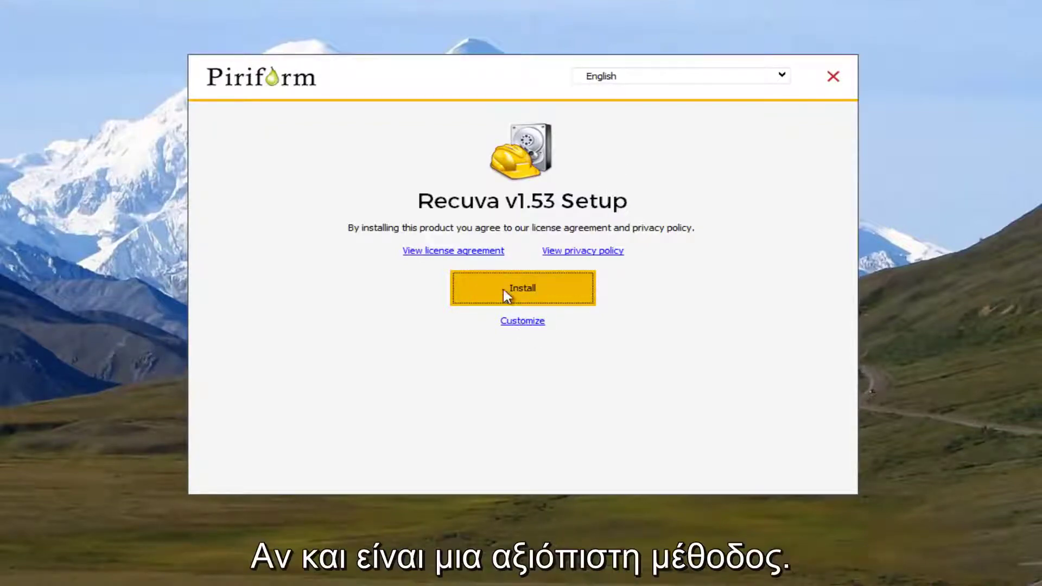
click(521, 322)
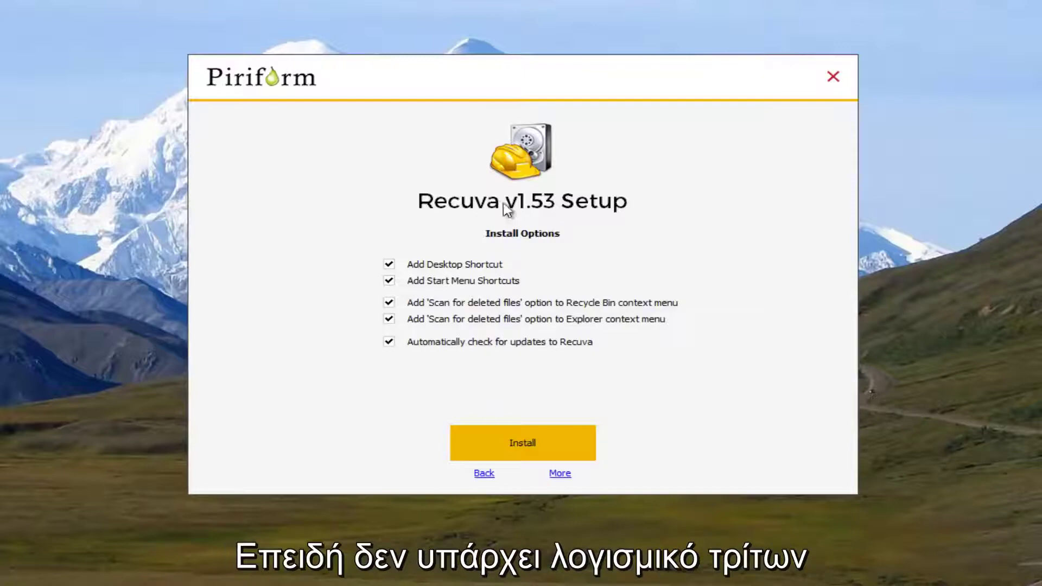
click(486, 442)
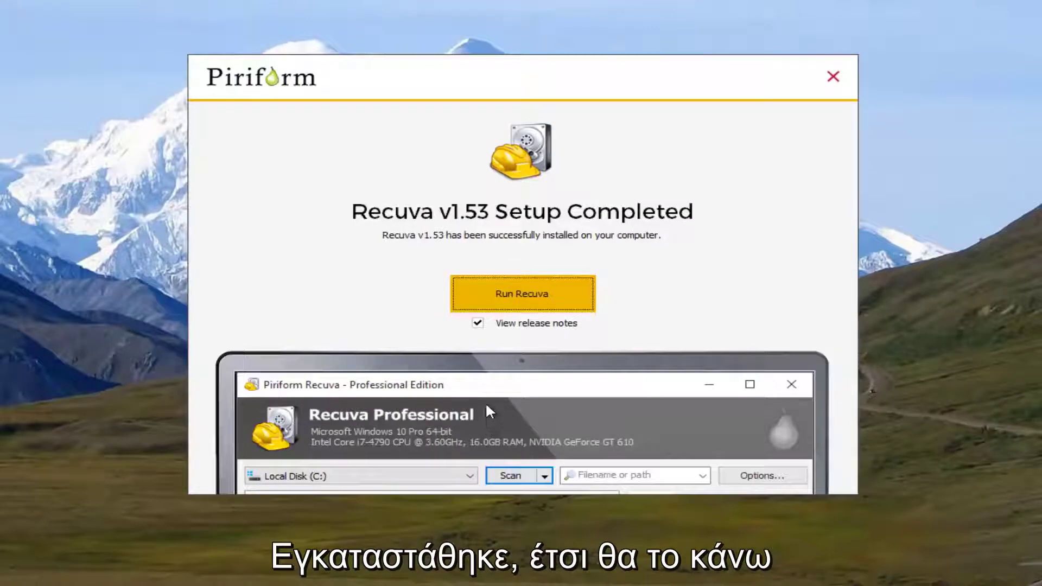
click(478, 323)
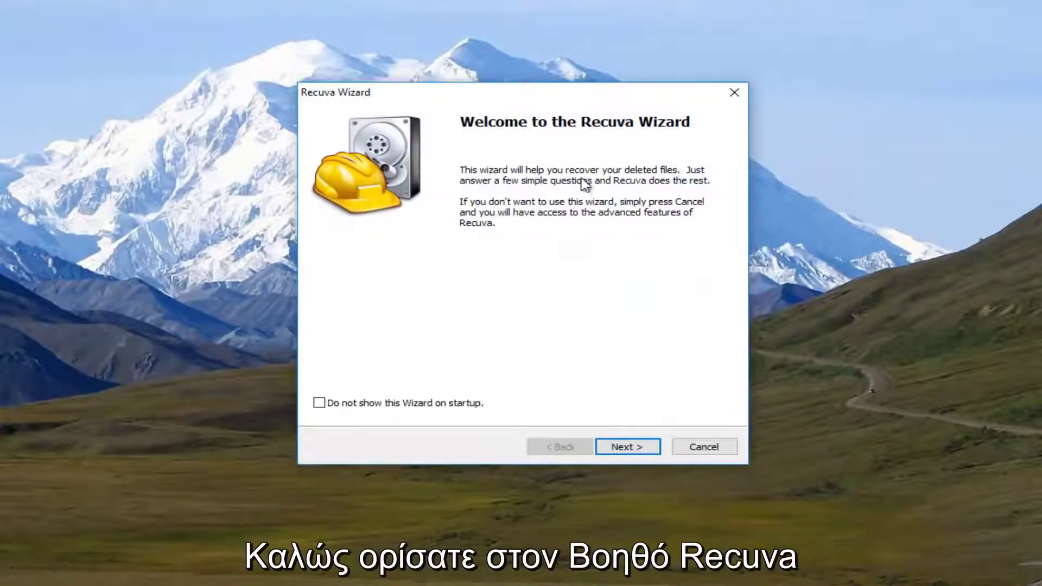
Choose Pictures as the file type and 'I'm not sure' as the location in the wizard
click(627, 446)
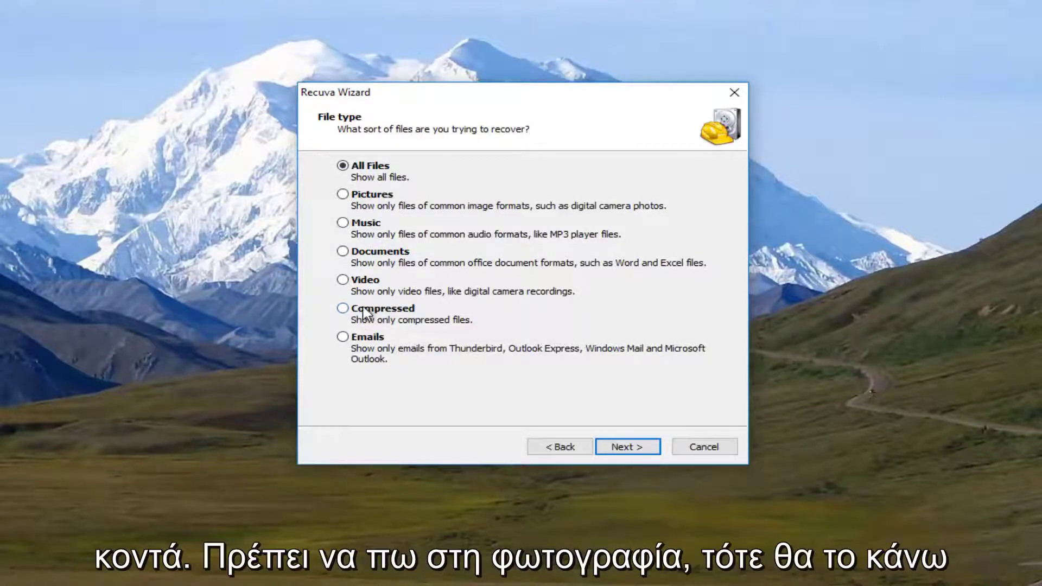
click(344, 196)
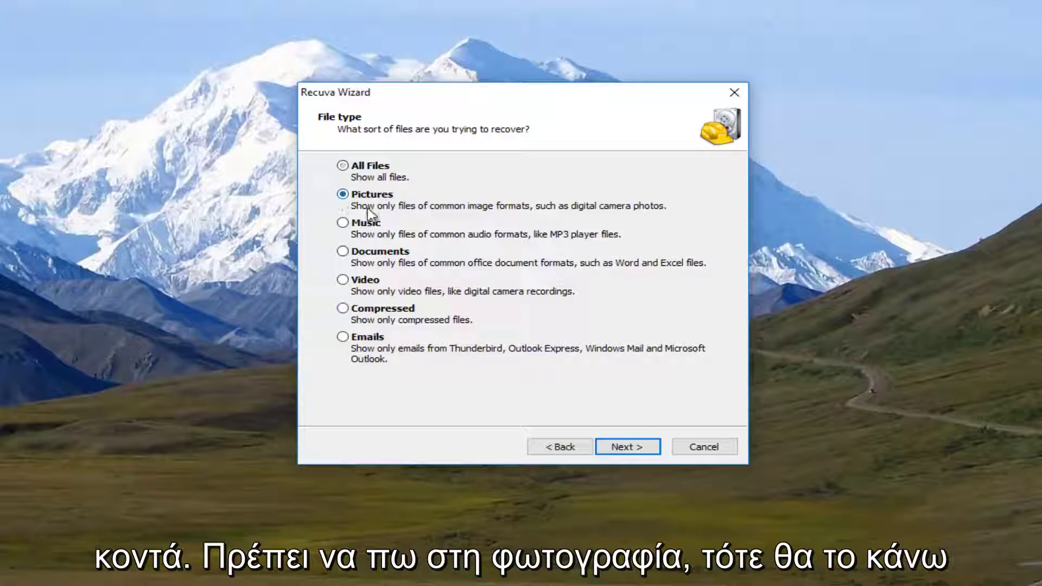
click(625, 455)
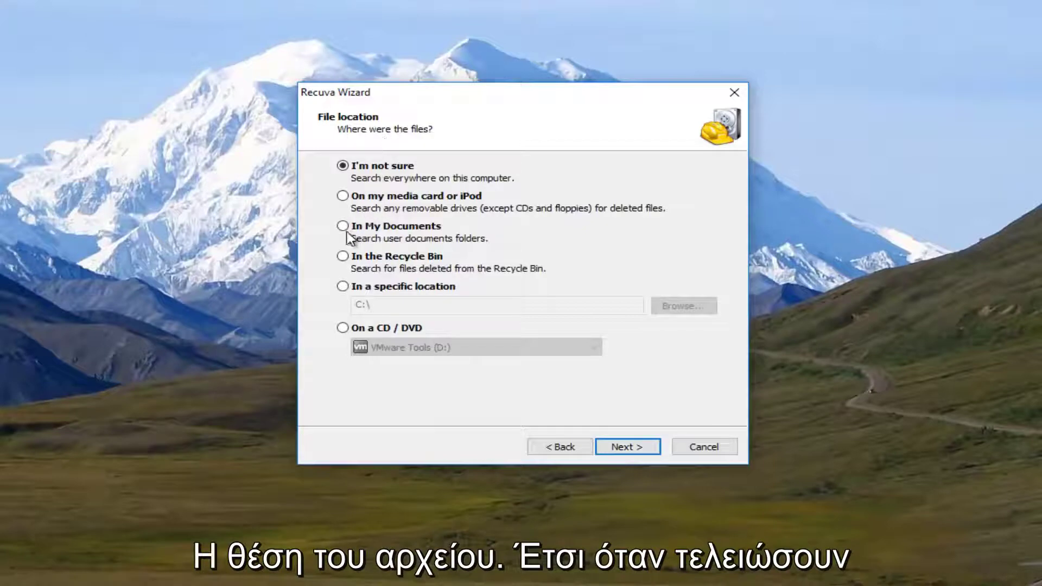
click(352, 261)
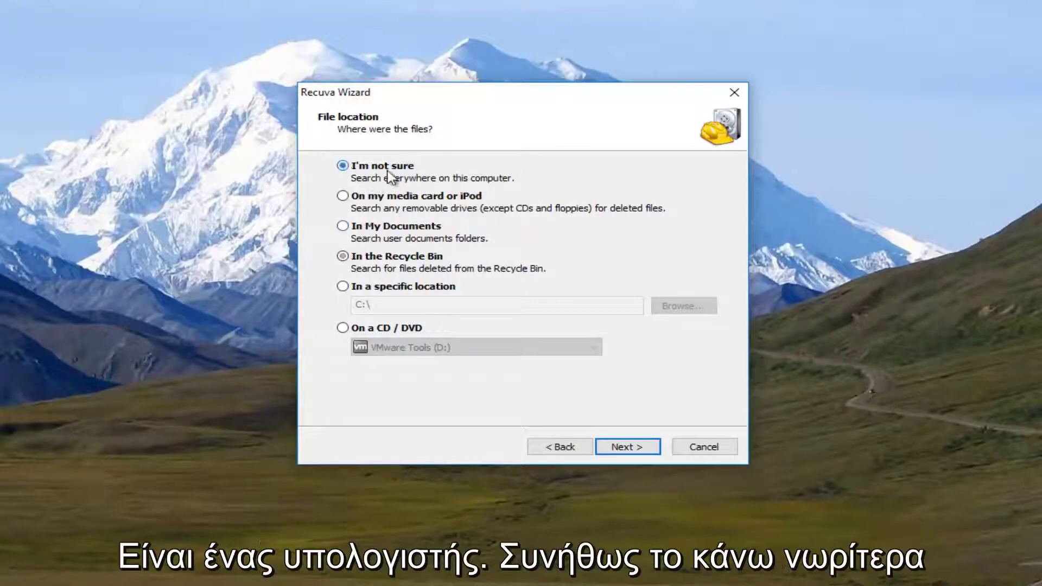
click(364, 172)
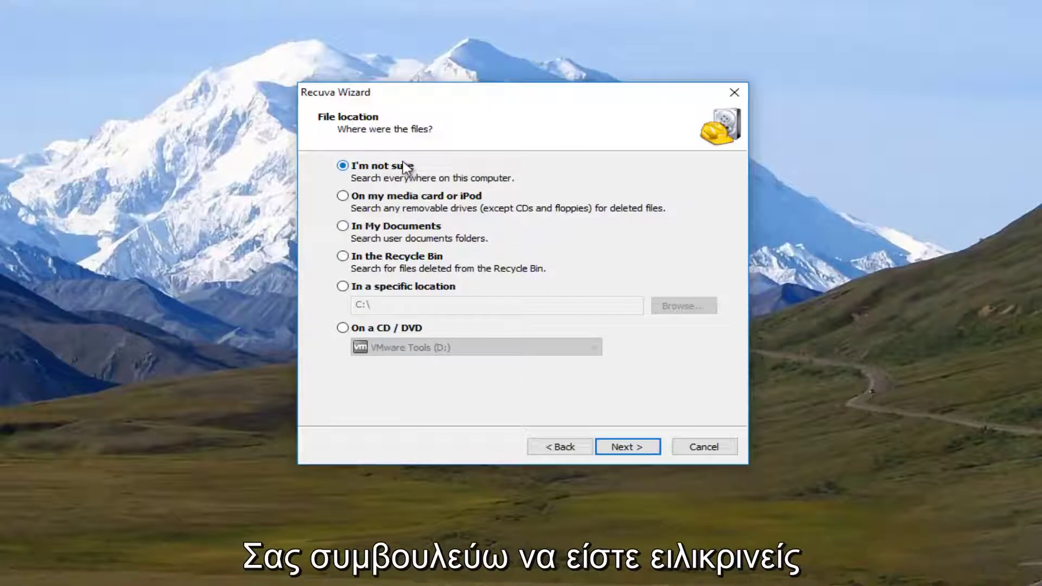
click(630, 448)
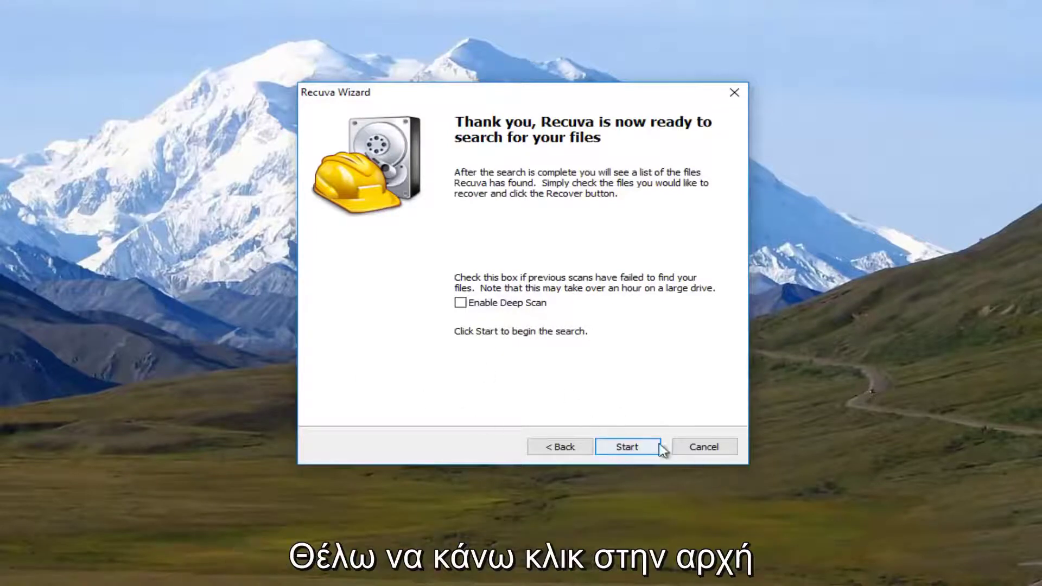
Start the picture scan and scroll through the 133 found thumbnails
click(631, 449)
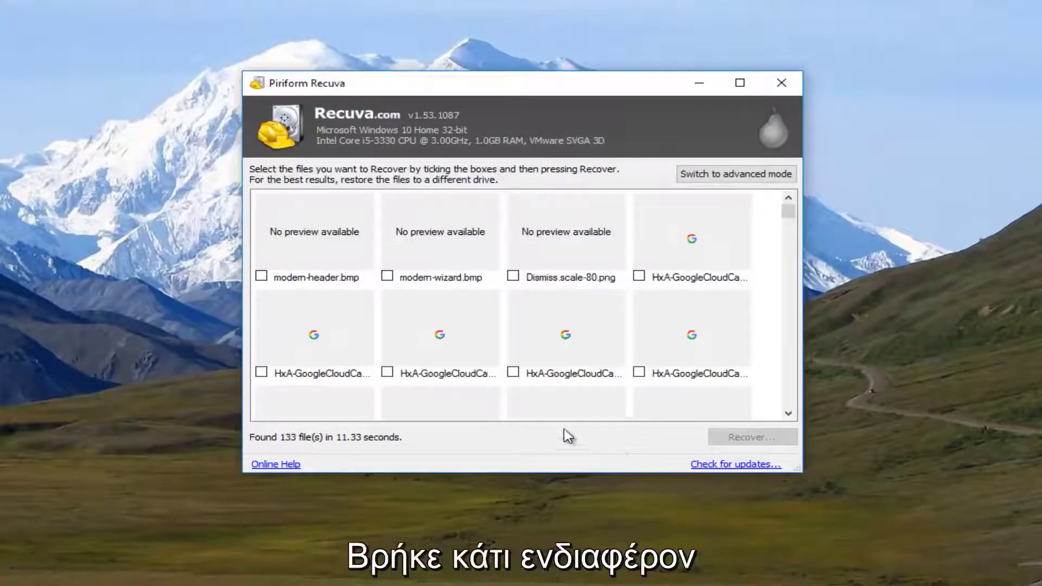
scroll(433, 373, down, 3)
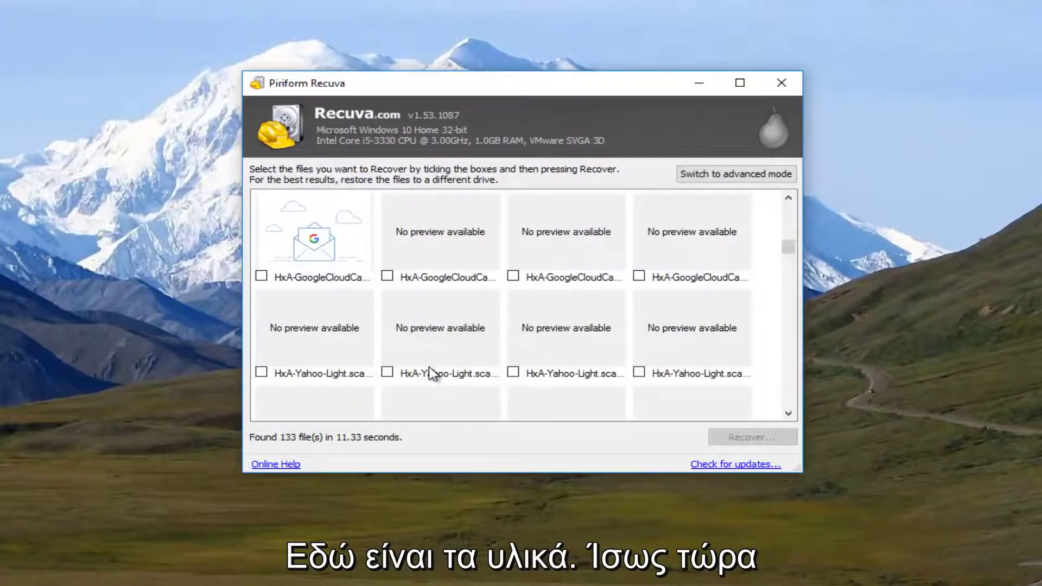
scroll(433, 374, down, 1)
scroll(432, 373, up, 5)
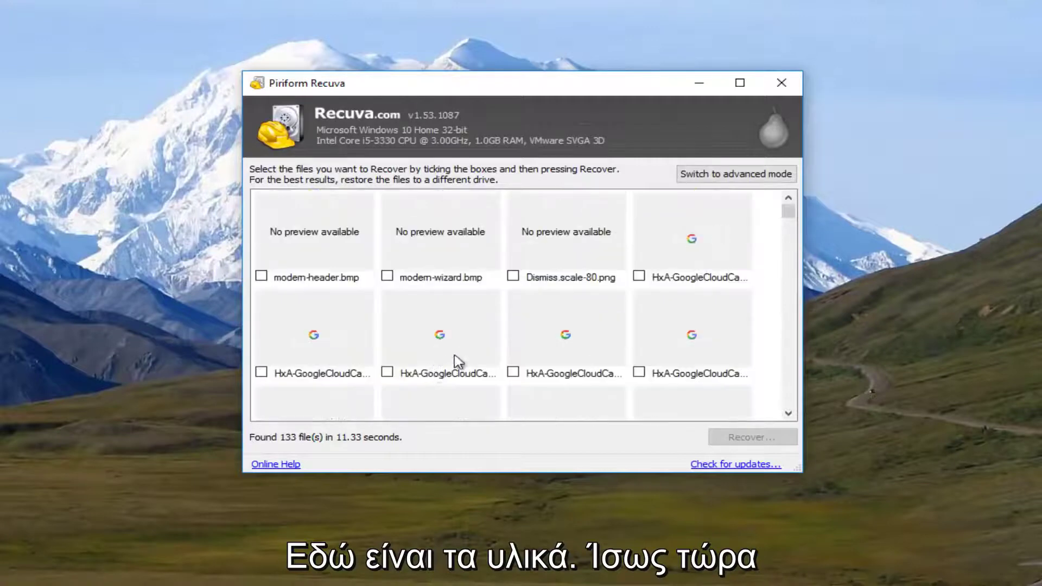
scroll(459, 361, down, 5)
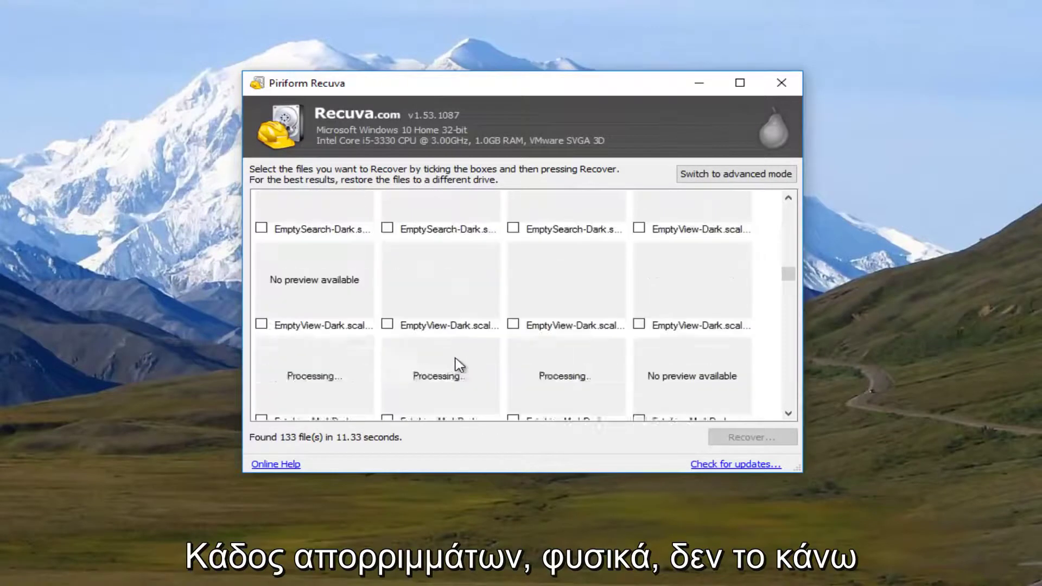
scroll(459, 364, up, 3)
scroll(456, 365, down, 1)
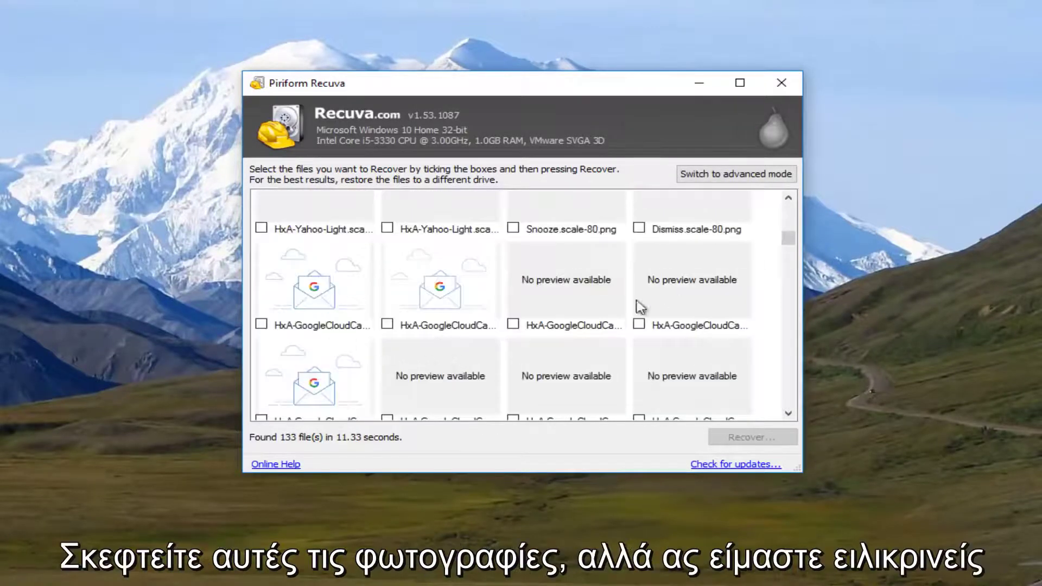
Switch to advanced mode, enlarge the window, widen the Filename column and scroll the list
scroll(543, 323, down, 10)
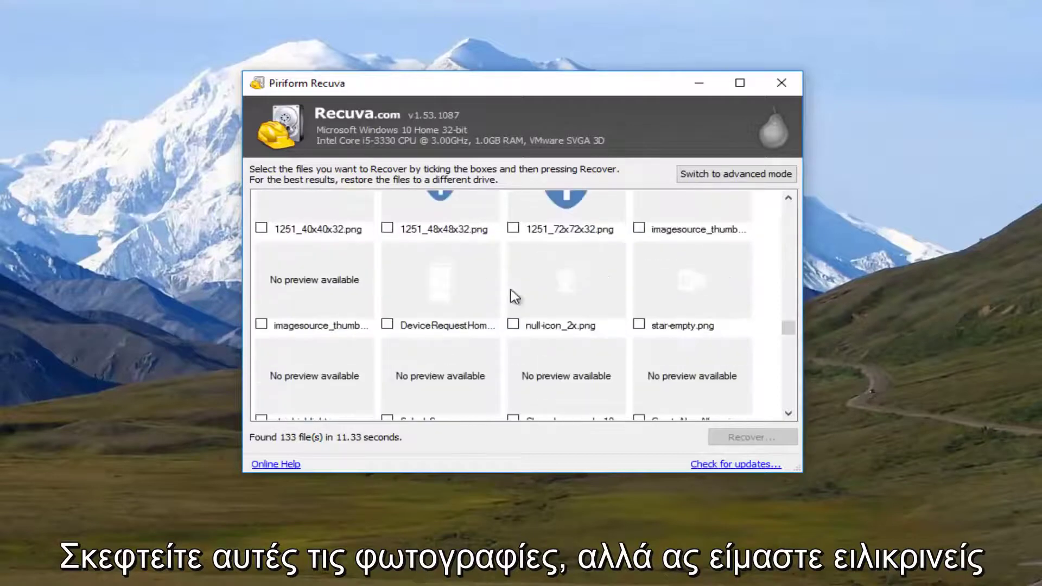
click(735, 179)
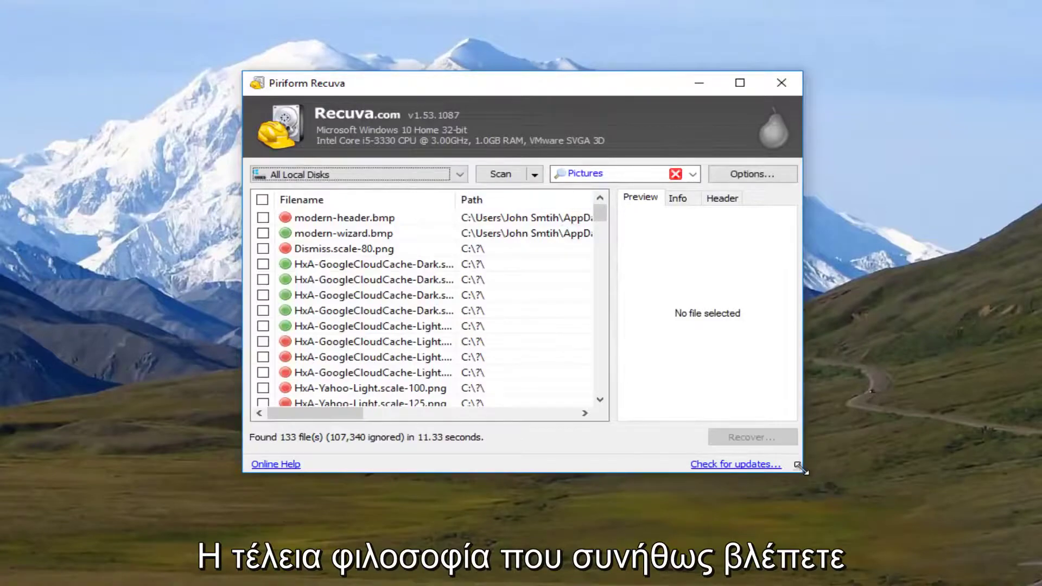
drag(801, 468, 1040, 548)
mouse_move(448, 193)
mouse_down()
mouse_move(544, 202)
mouse_move(451, 187)
mouse_up()
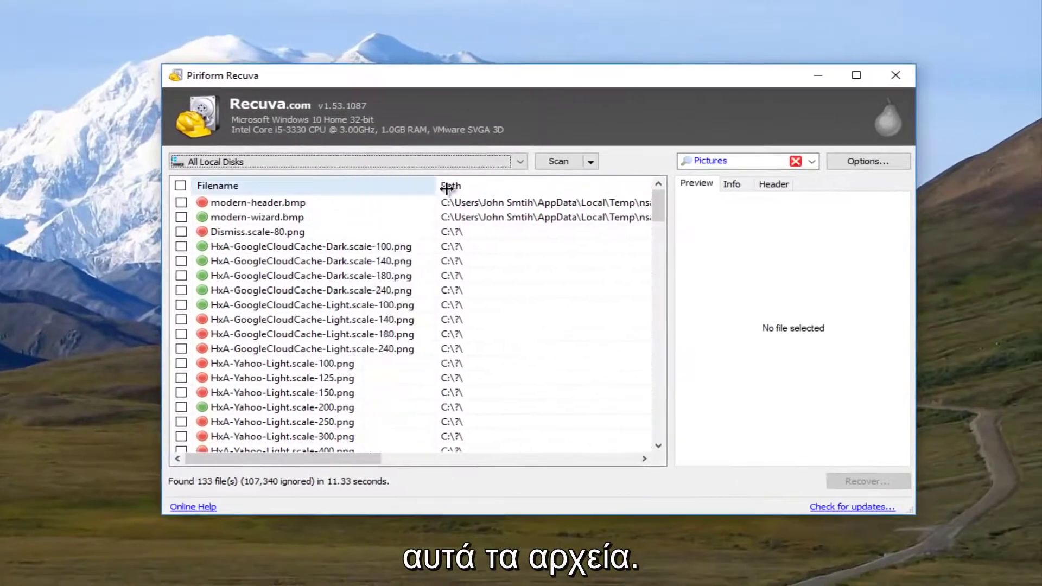
scroll(323, 314, down, 2)
scroll(323, 314, down, 8)
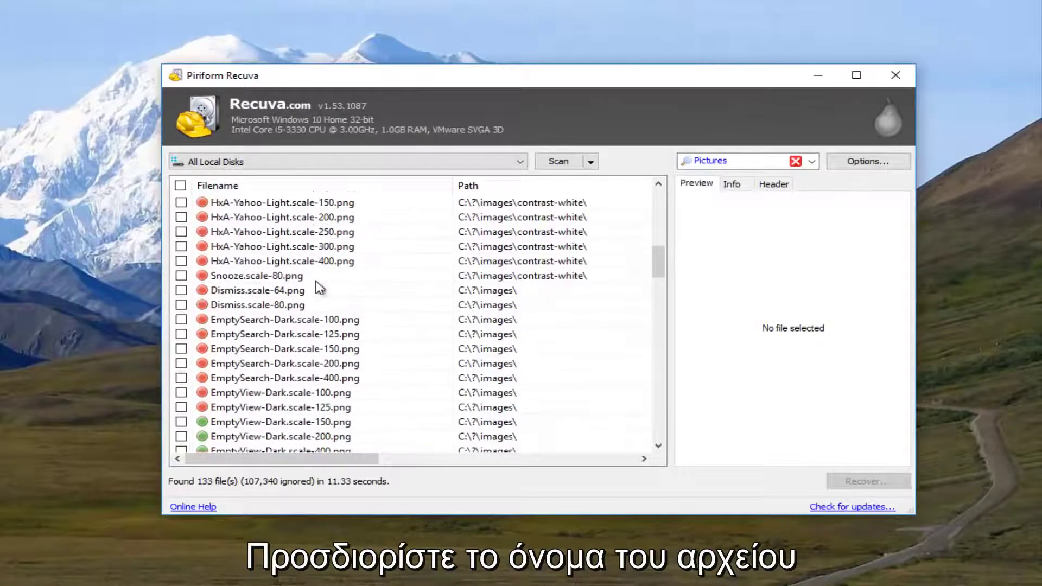
scroll(319, 288, down, 9)
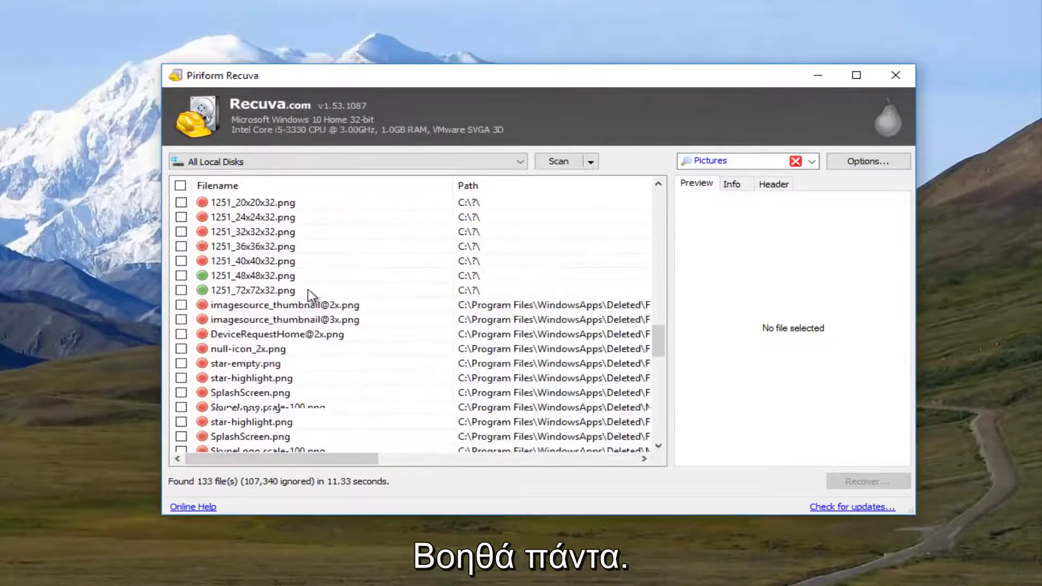
scroll(310, 293, down, 4)
scroll(311, 293, up, 2)
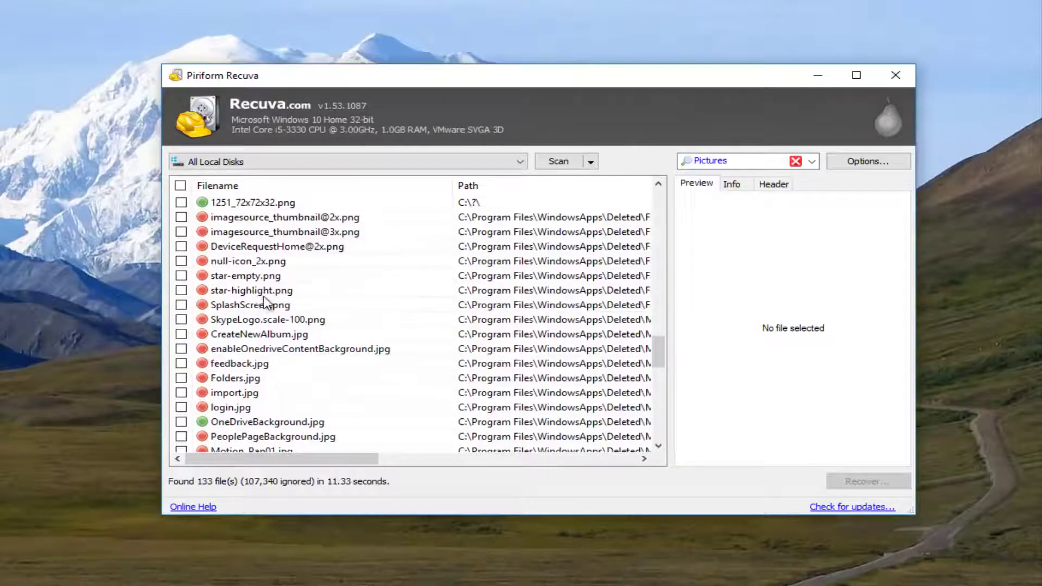
Preview star-highlight.png, the HxA-GoogleCloudCache-Dark images and Dismiss.scale-80.png
click(258, 293)
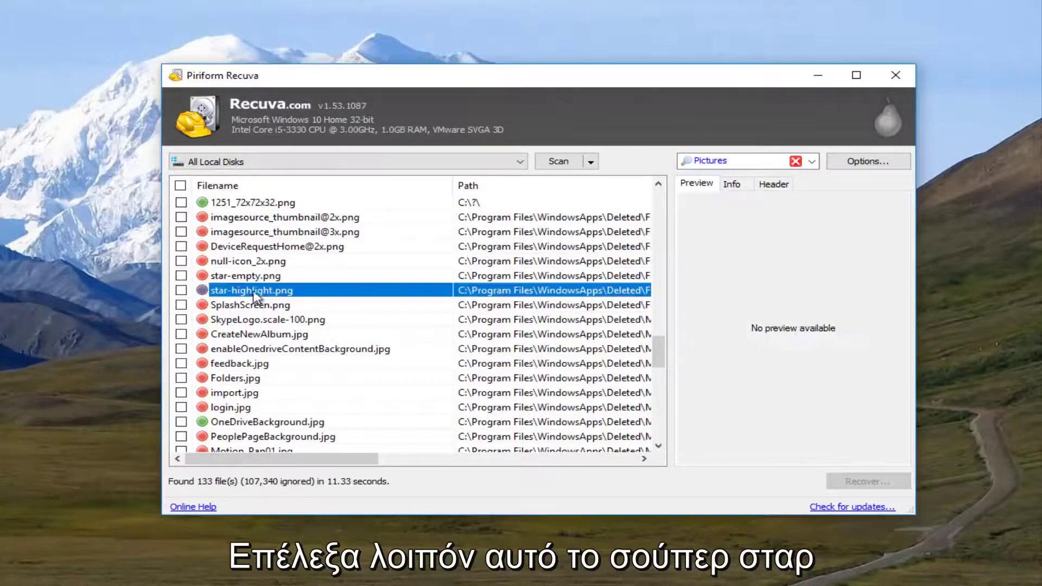
scroll(263, 301, down, 3)
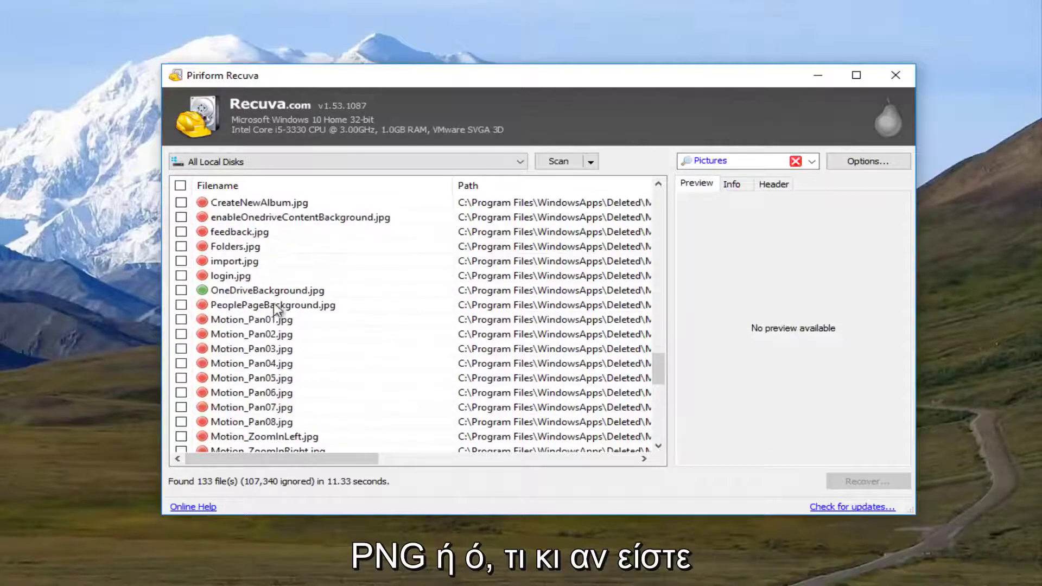
scroll(261, 318, up, 10)
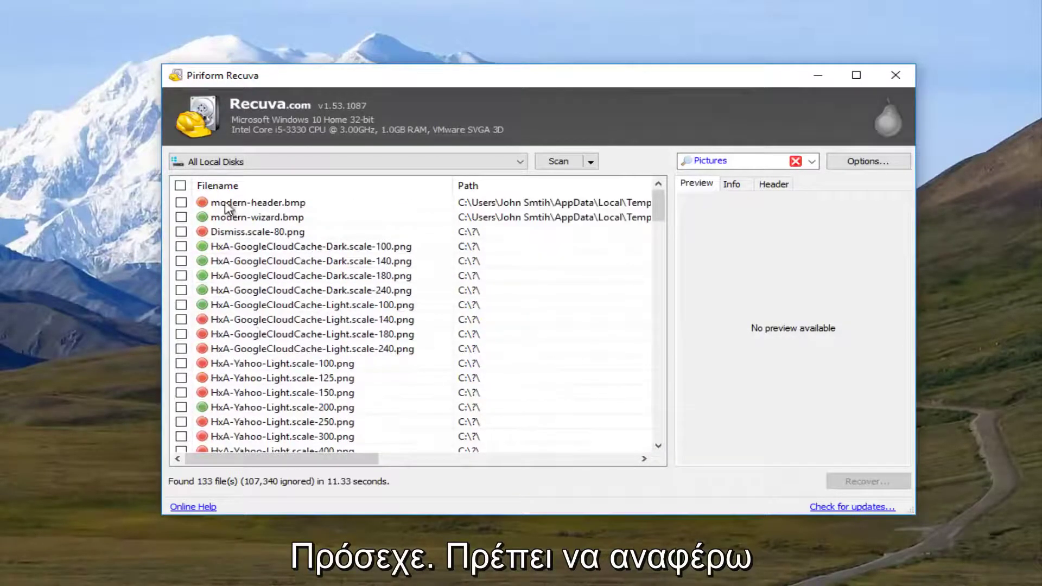
click(237, 292)
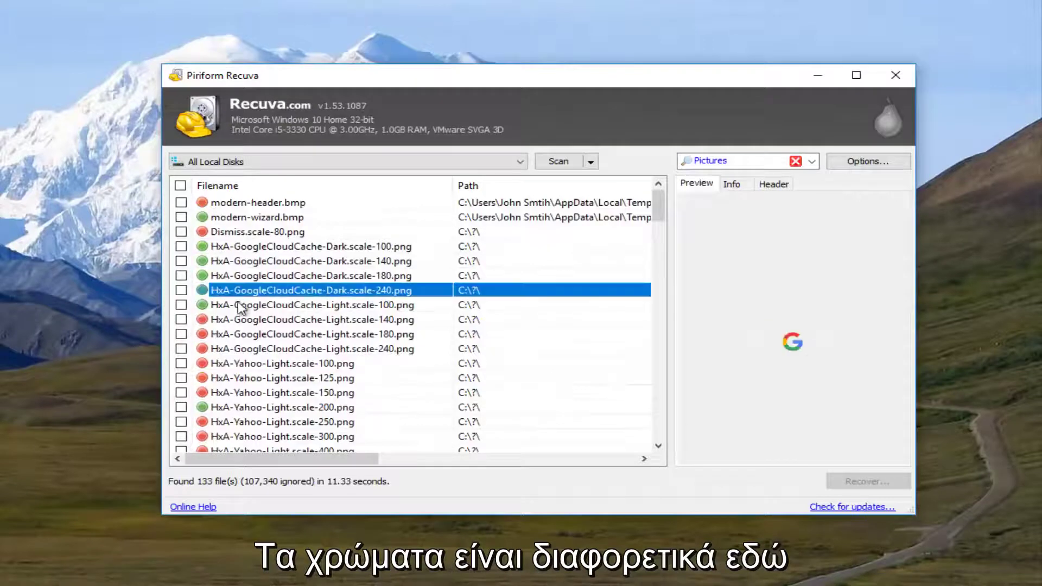
click(209, 264)
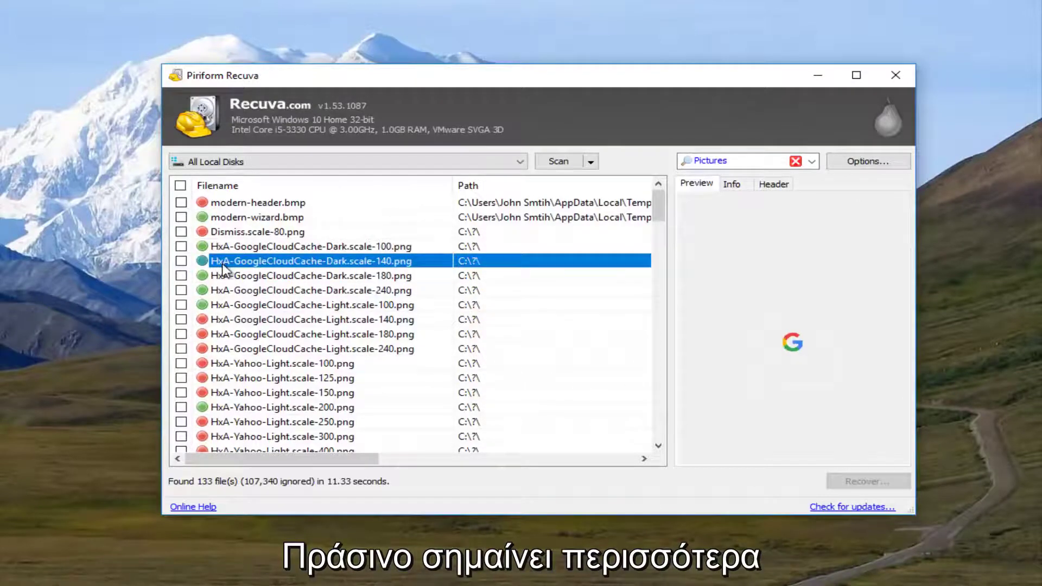
click(236, 246)
click(239, 236)
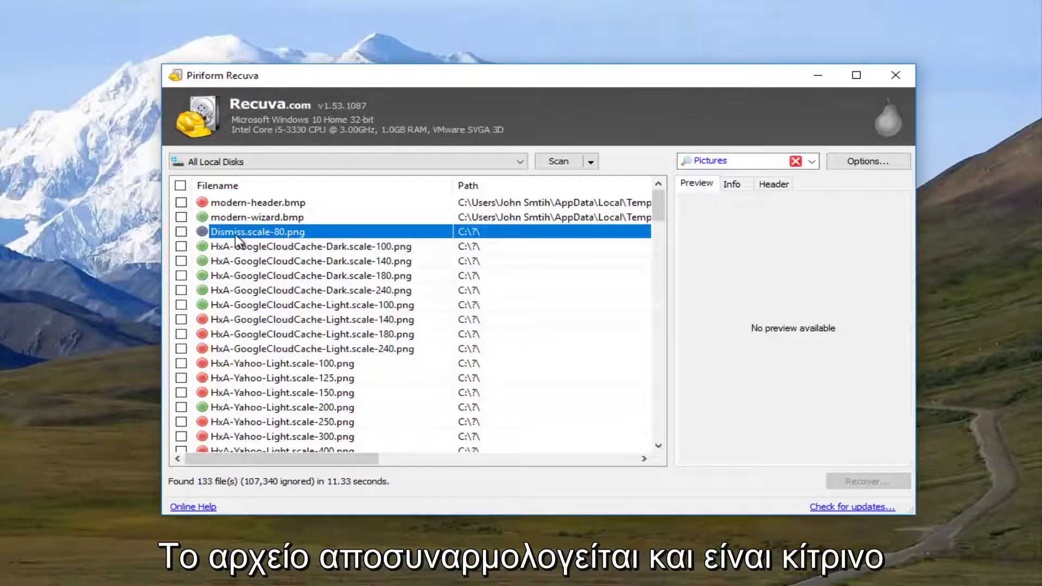
Re-preview the GoogleCloudCache-Dark 240 and 140 images, then select HxA-Yahoo-Light.scale-250.png
scroll(342, 304, down, 6)
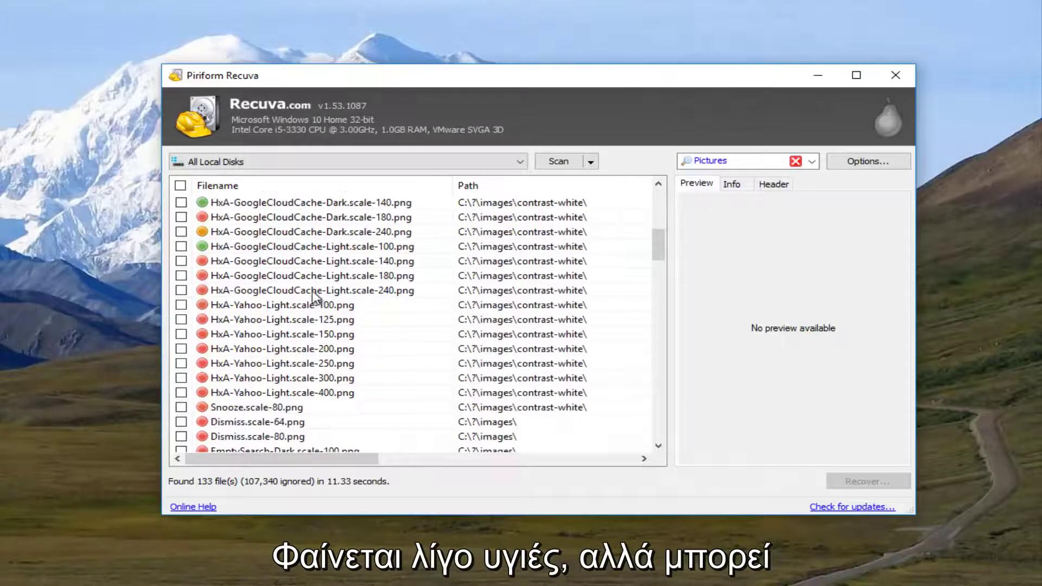
scroll(311, 291, up, 2)
click(252, 324)
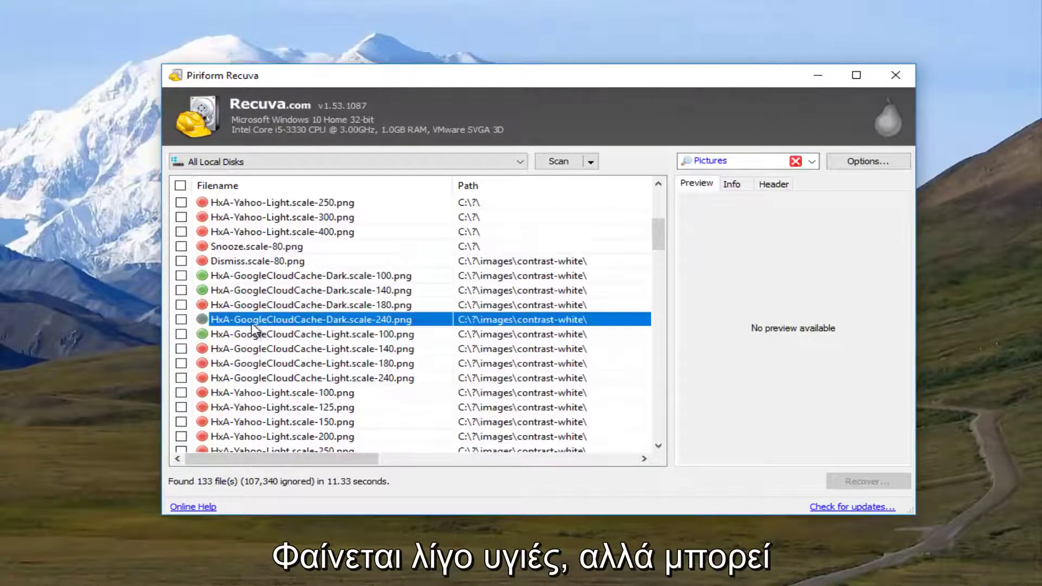
click(229, 293)
scroll(239, 302, up, 2)
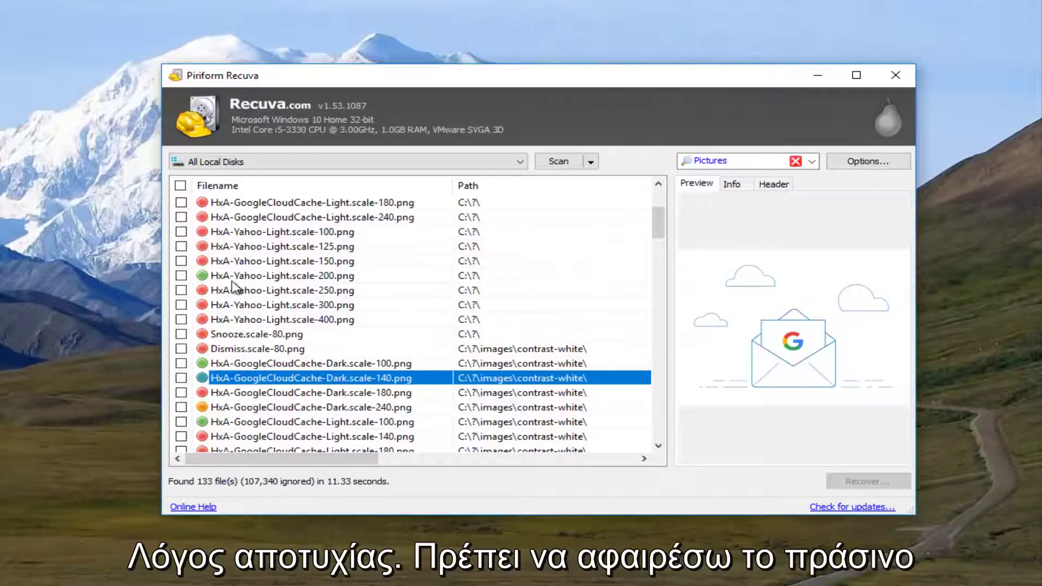
click(247, 291)
Tick HxA-Yahoo-Light.scale-200.png and recover it to the Desktop, accepting the same-drive warning
click(247, 277)
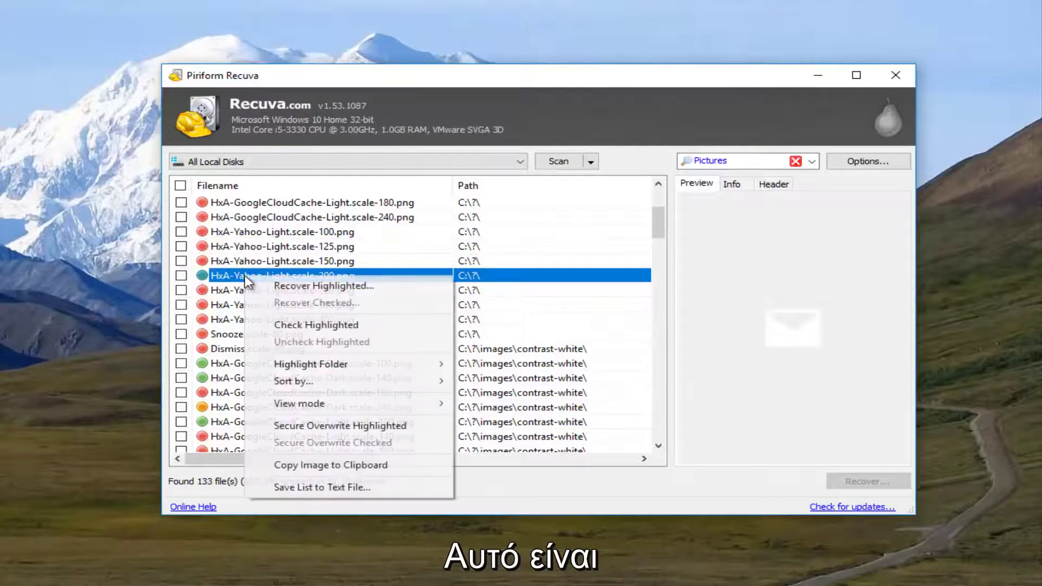
right_click(247, 277)
click(233, 277)
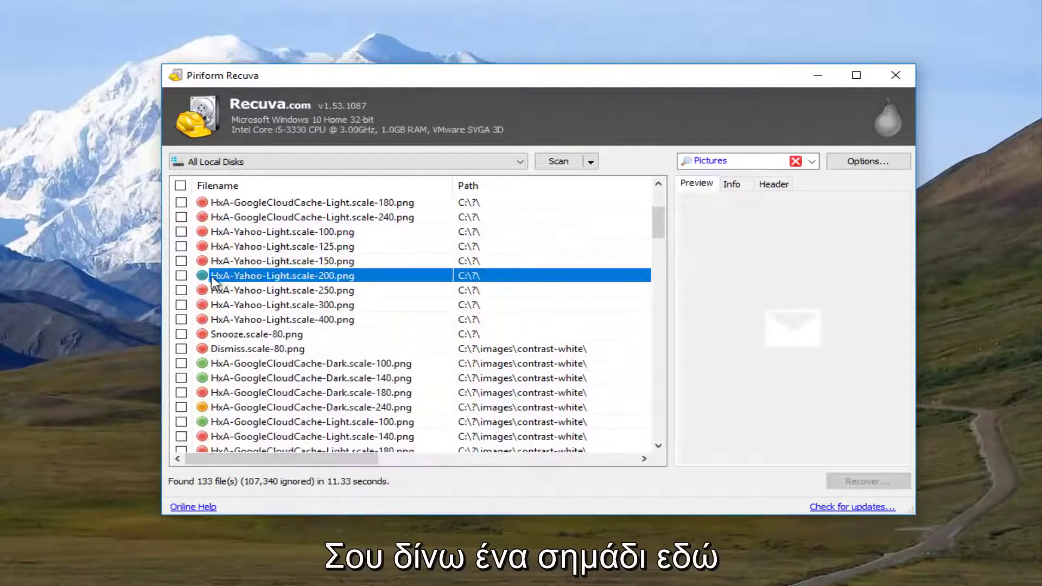
click(181, 276)
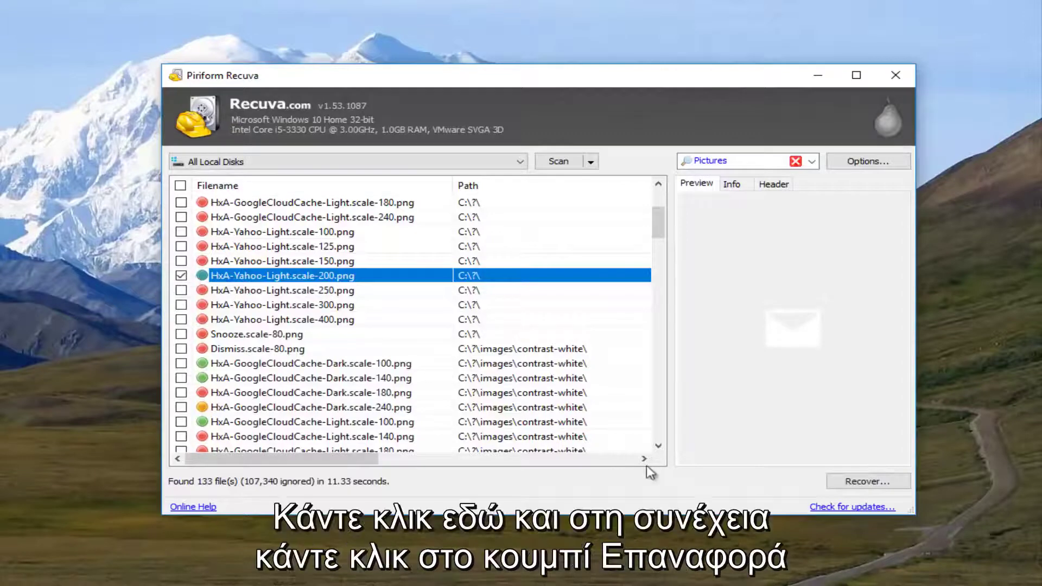
click(859, 482)
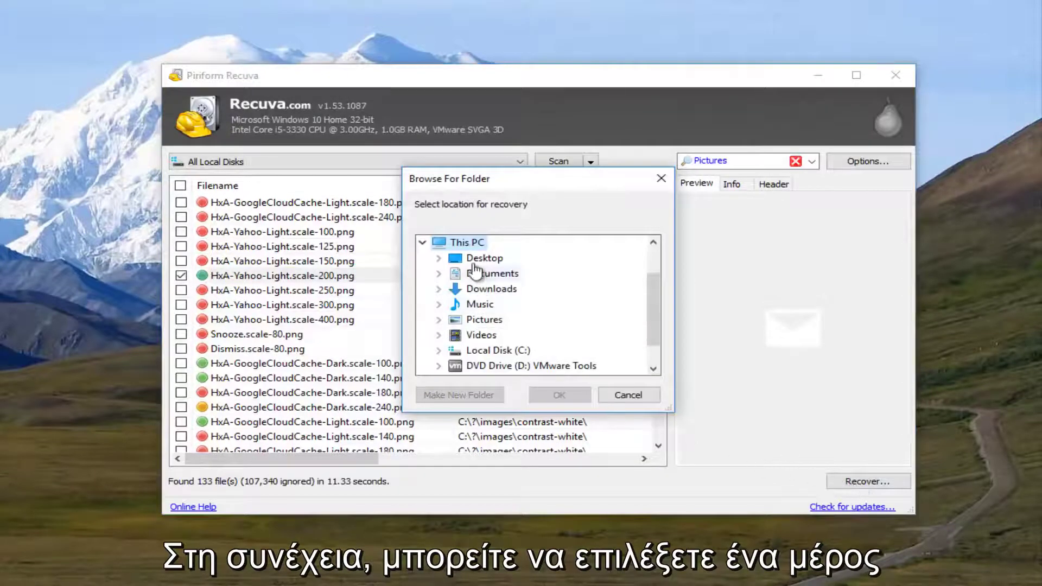
click(486, 259)
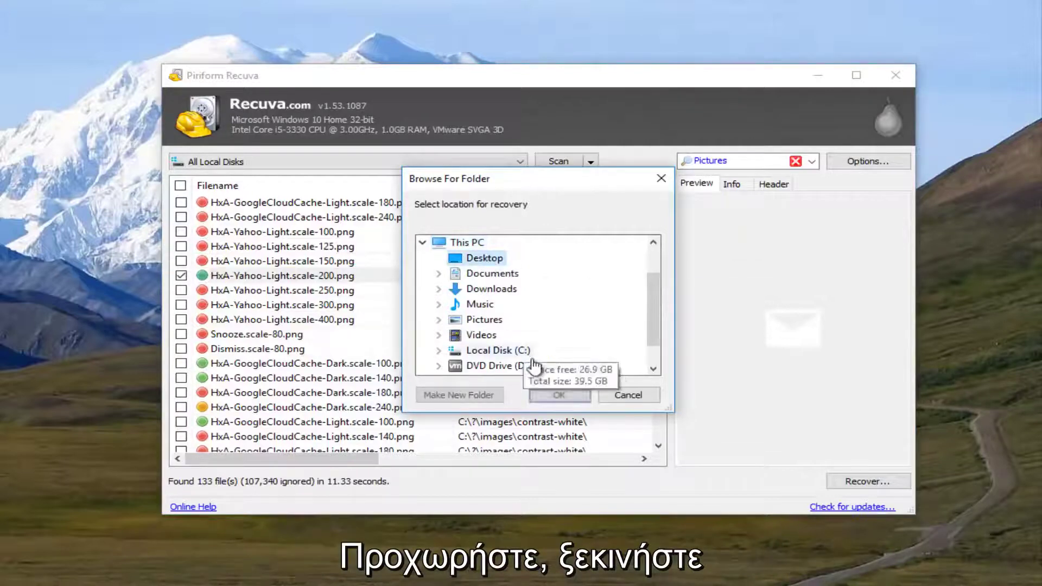
click(549, 402)
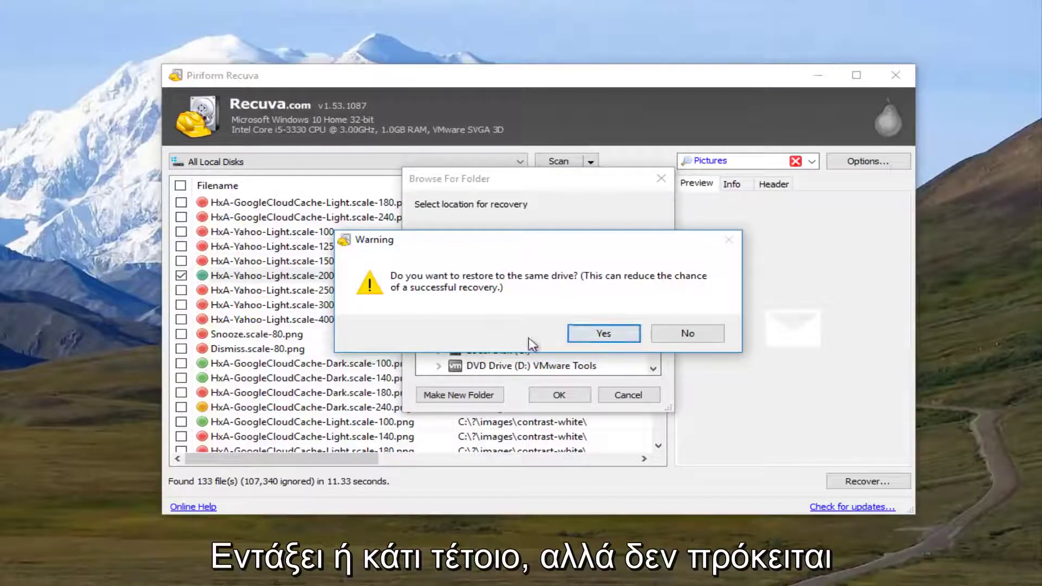
click(601, 333)
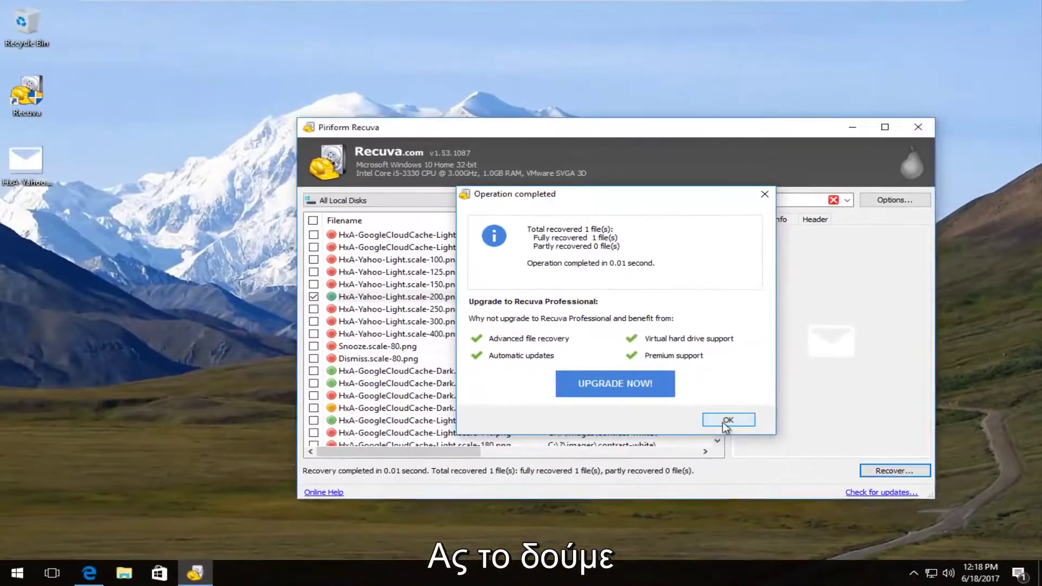
Close Recuva and view the recovered HxA-Yahoo-Light image in Photos, zooming in and out
click(672, 422)
click(917, 127)
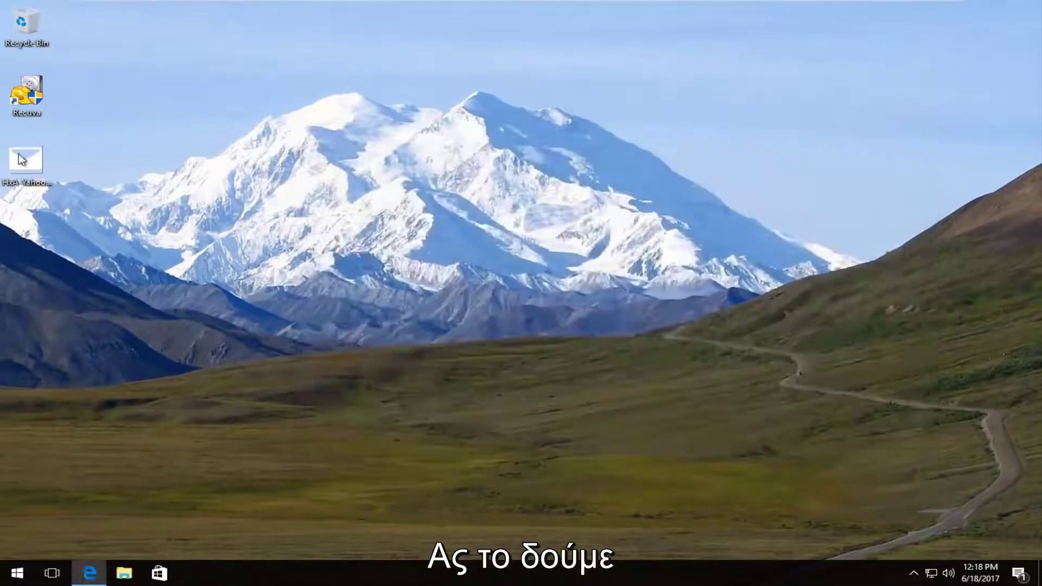
double_click(22, 157)
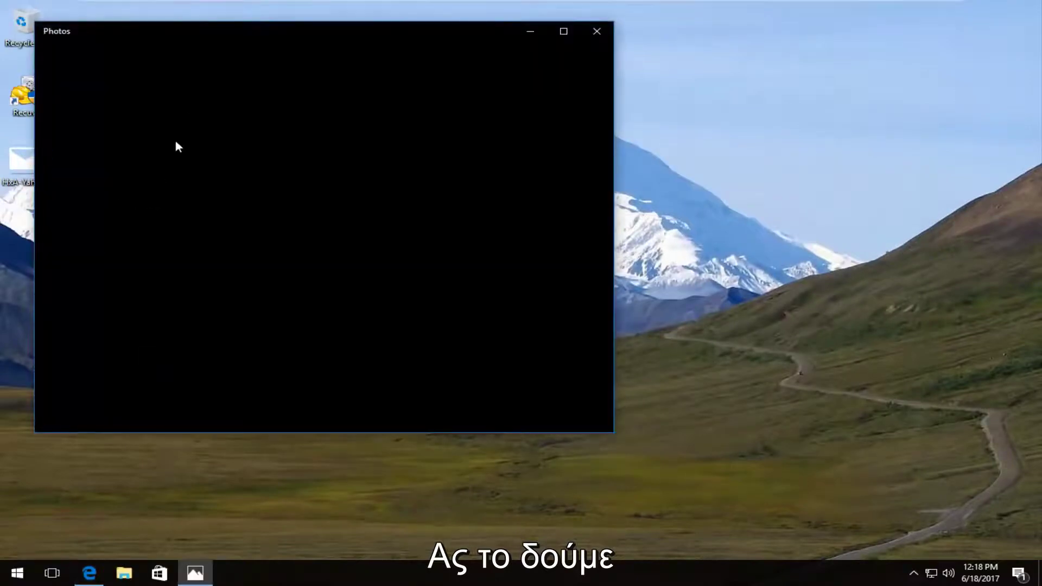
drag(195, 36, 404, 51)
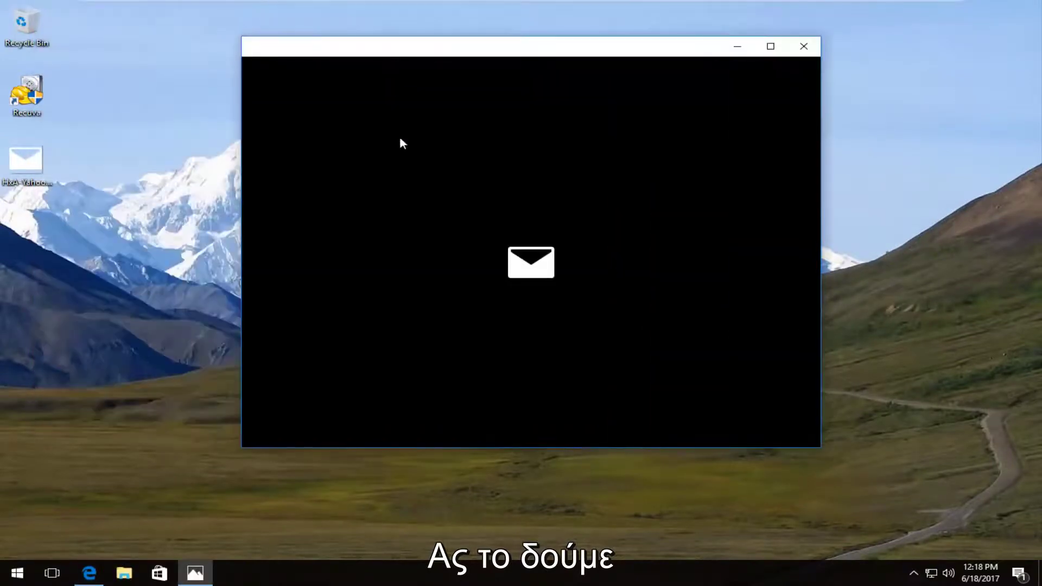
scroll(528, 273, up, 4)
scroll(531, 271, down, 2)
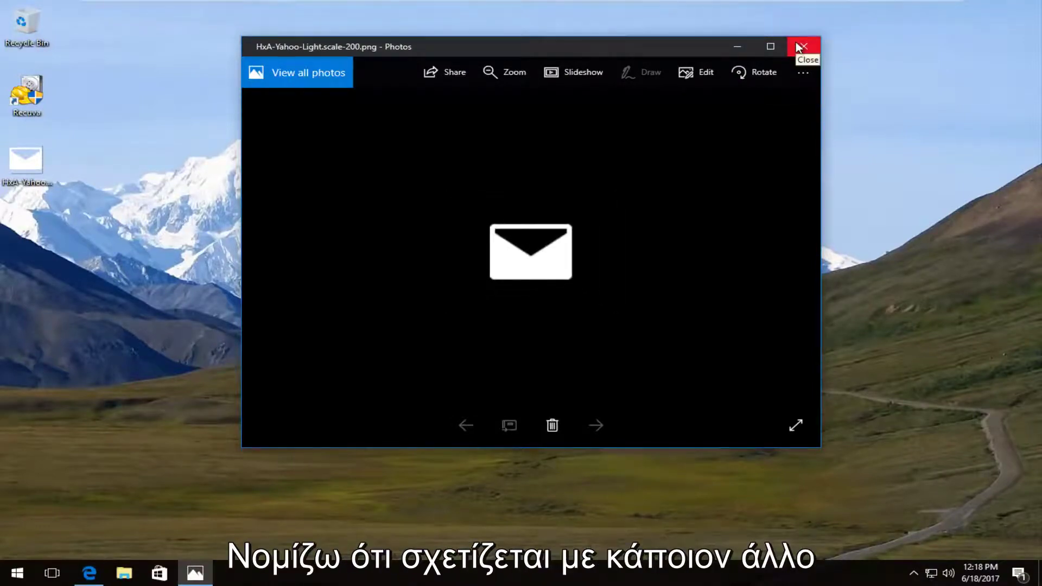
click(801, 47)
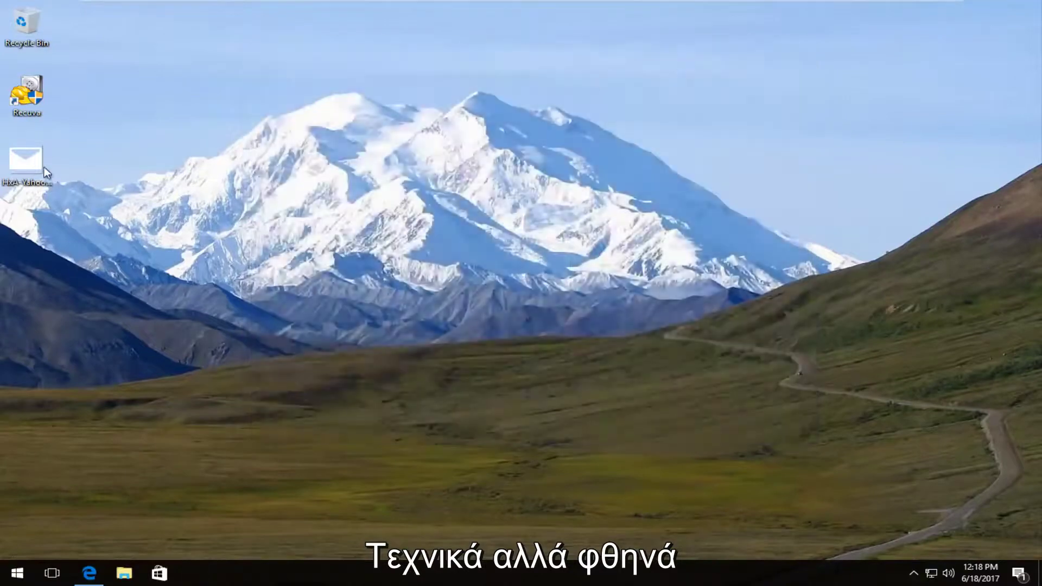
click(8, 161)
Delete the recovered picture from the desktop and relaunch Recuva with administrator approval
key(Delete)
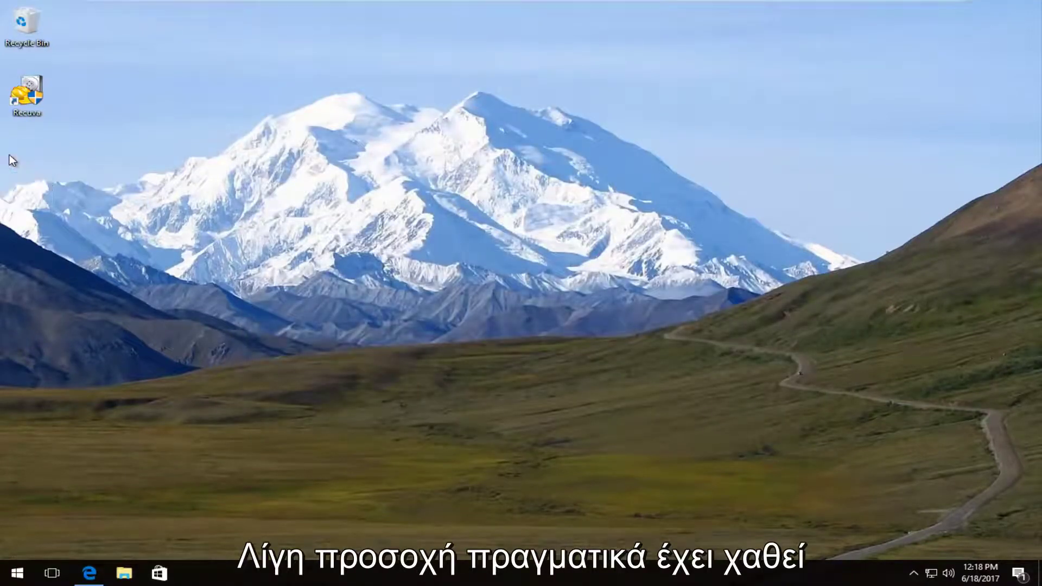
double_click(24, 97)
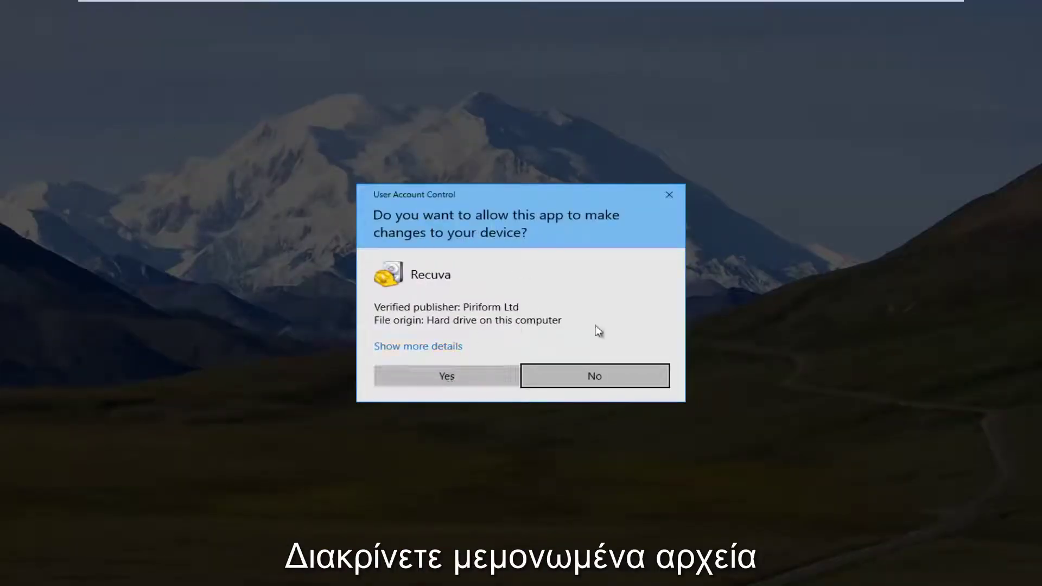
click(429, 377)
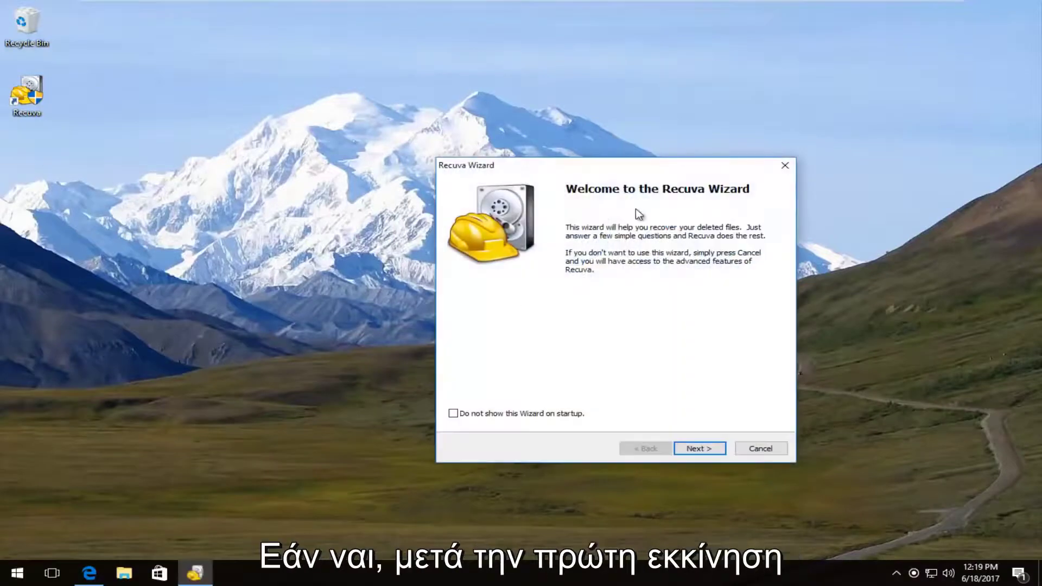
drag(511, 169, 363, 112)
Search for Documents anywhere on the computer with Deep Scan enabled
click(534, 392)
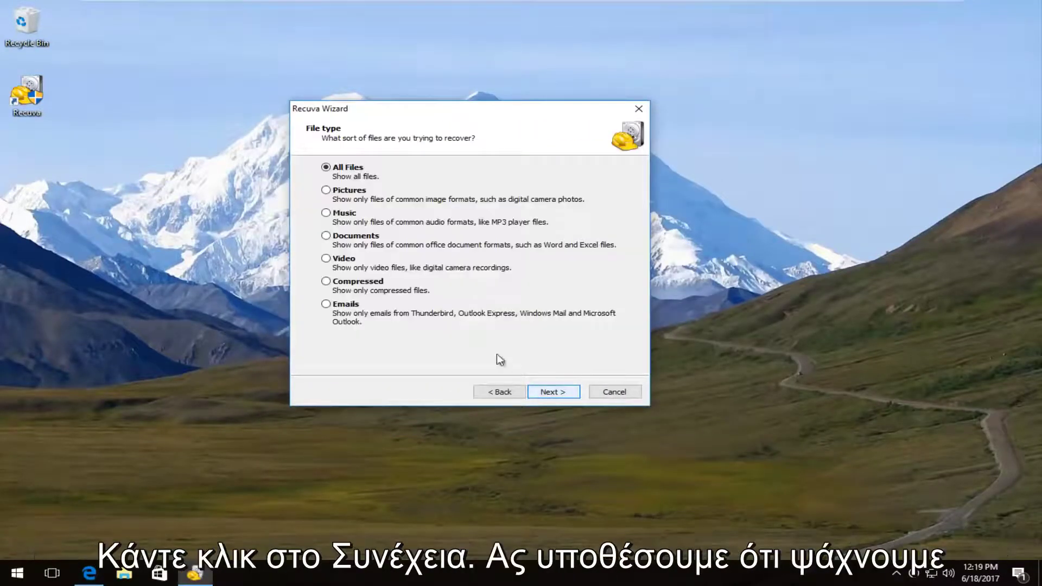
click(328, 238)
click(552, 391)
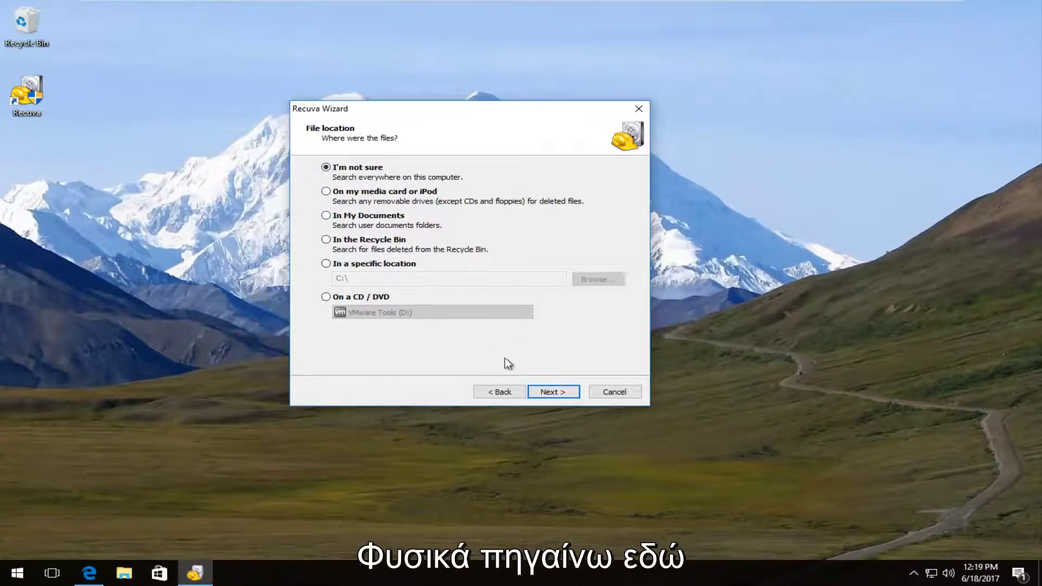
click(544, 392)
click(429, 277)
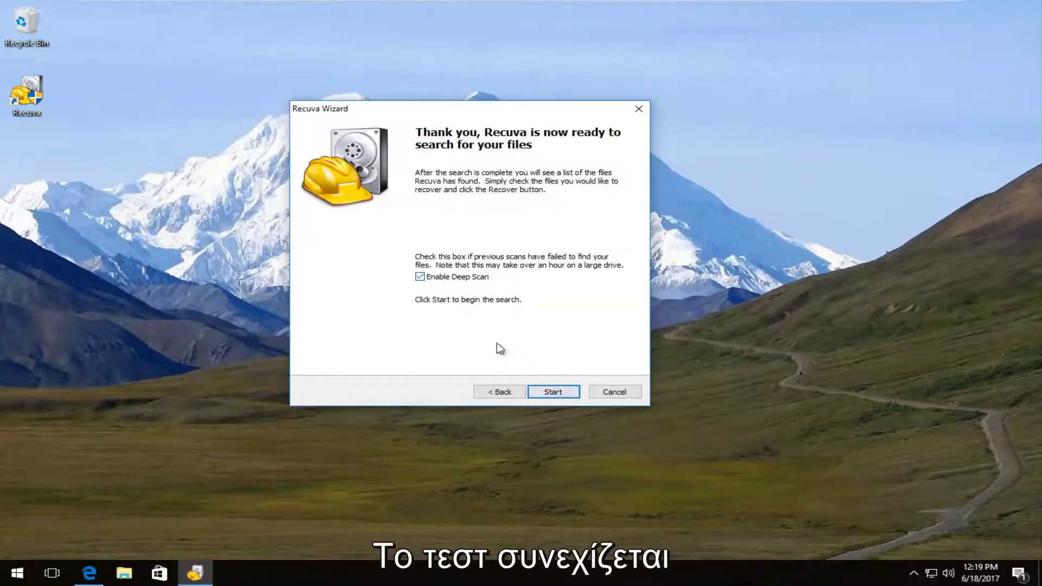
click(563, 392)
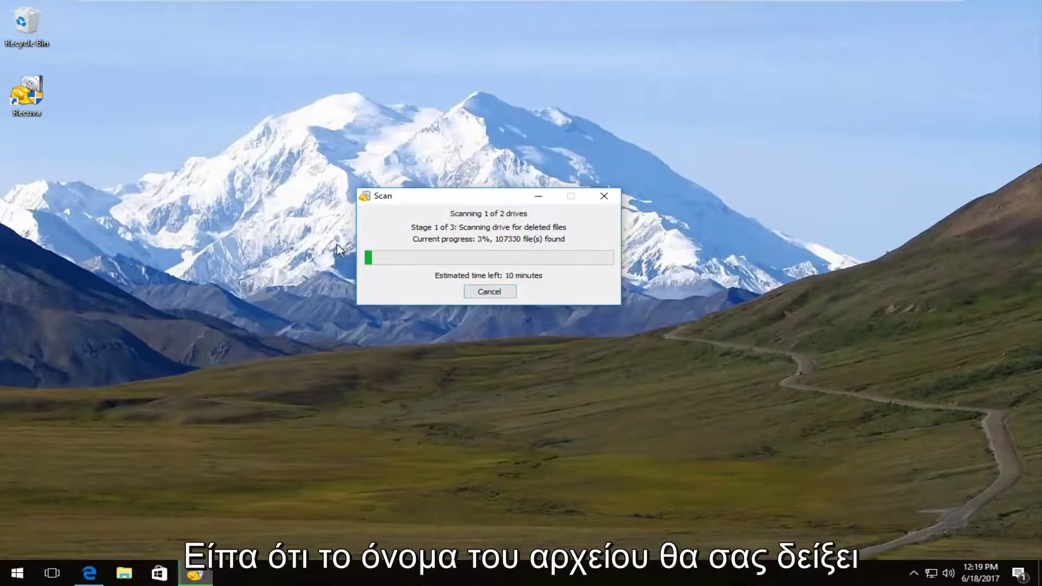
Cancel the running deep scan on drive C: after about 22 seconds, with 0 files found
click(481, 293)
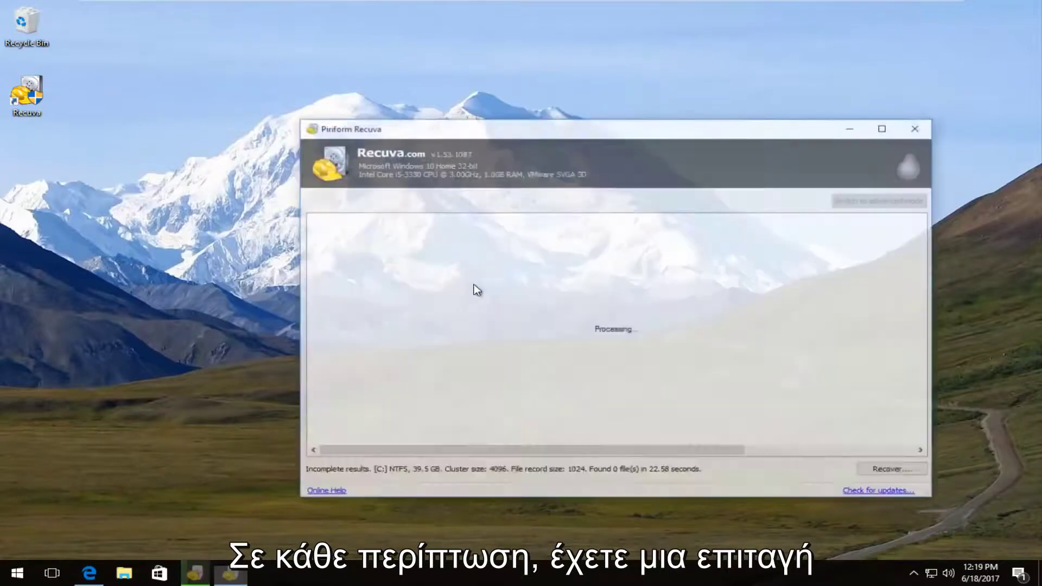